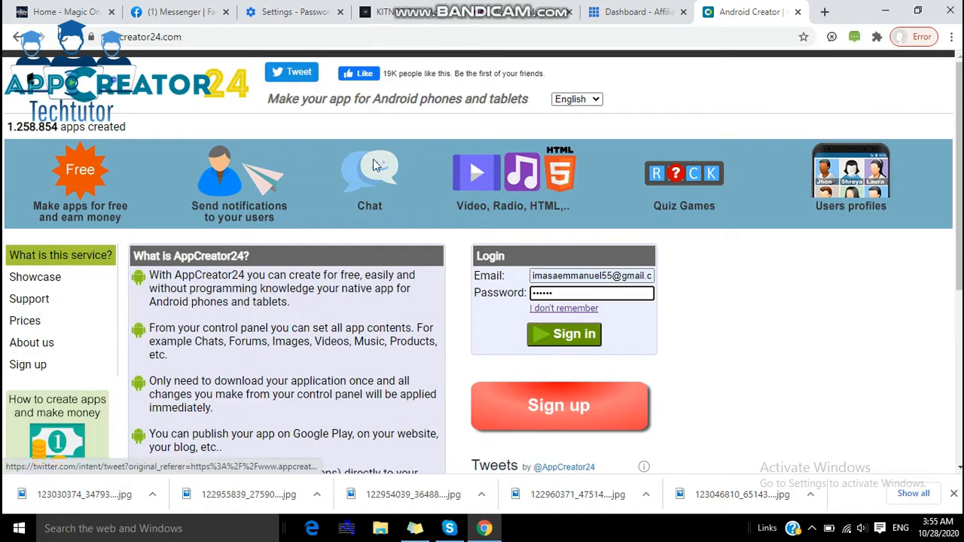
Look over the home pages of the KITNOT DIY site and Magic On Air Blog, including the blog's Download App entry
click(385, 12)
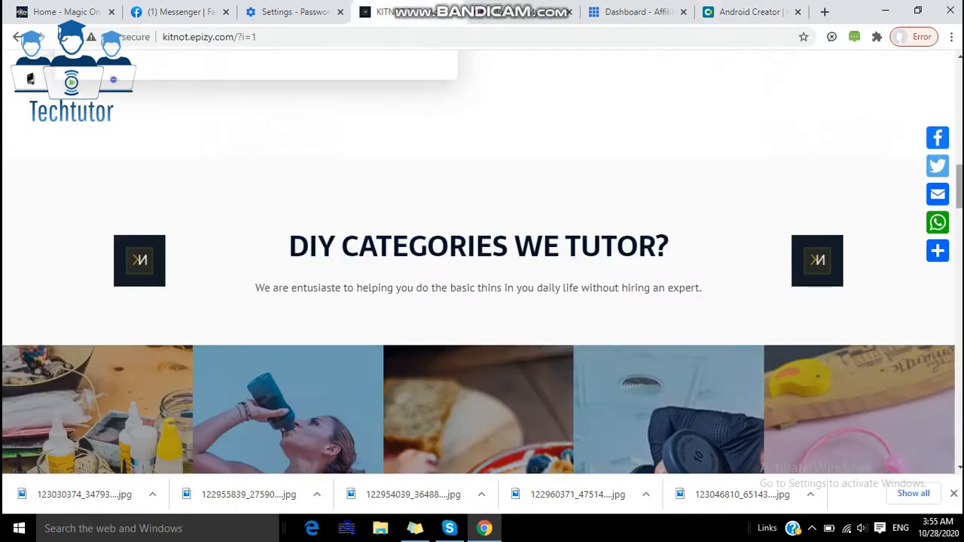
drag(959, 186, 959, 82)
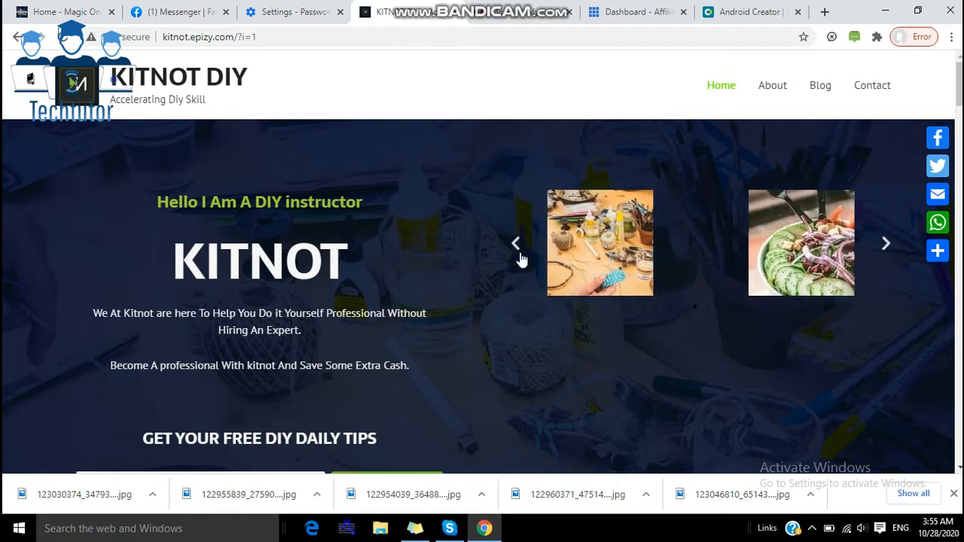
click(72, 12)
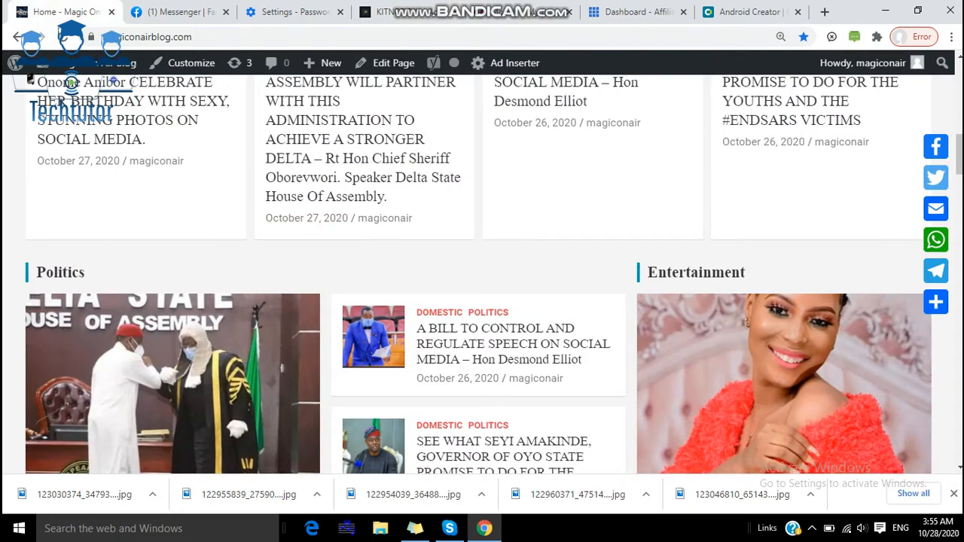
drag(960, 158, 959, 86)
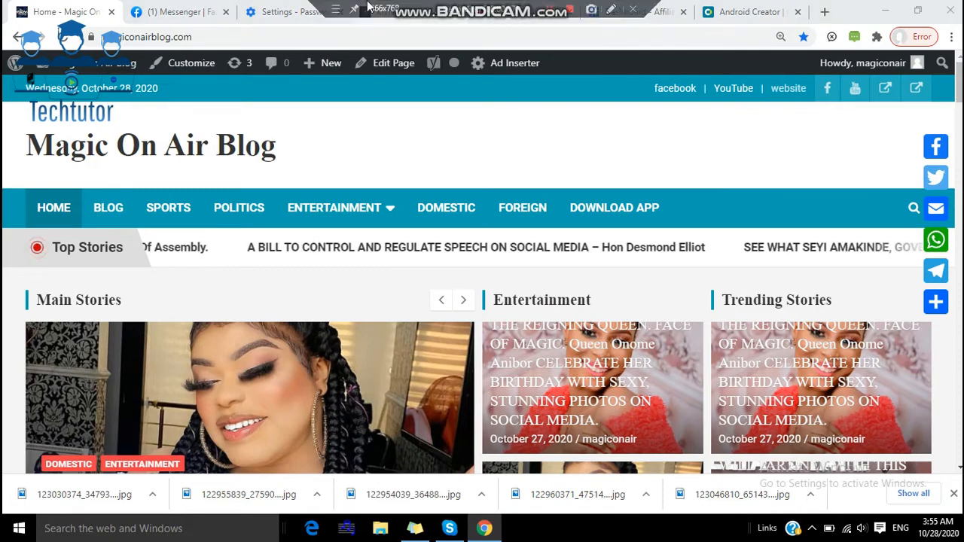
click(386, 15)
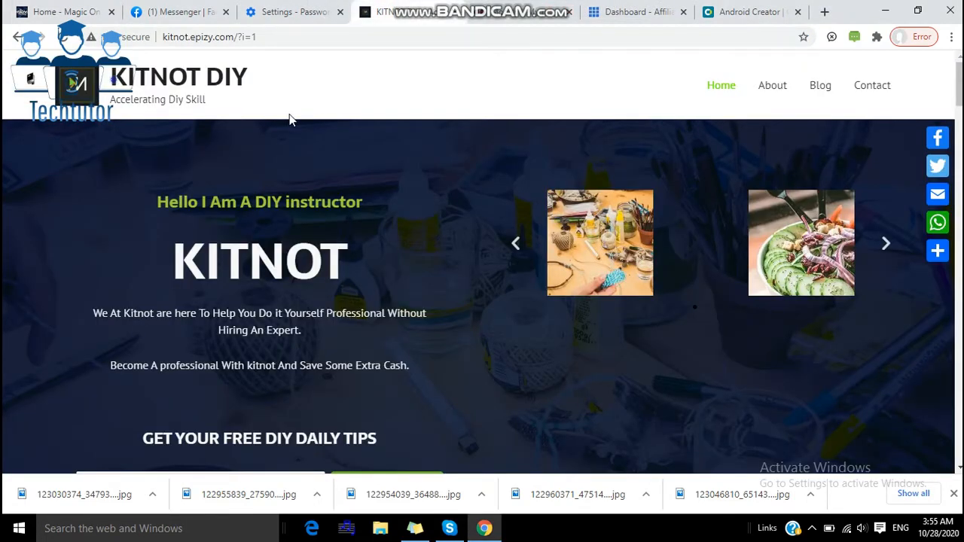
click(75, 12)
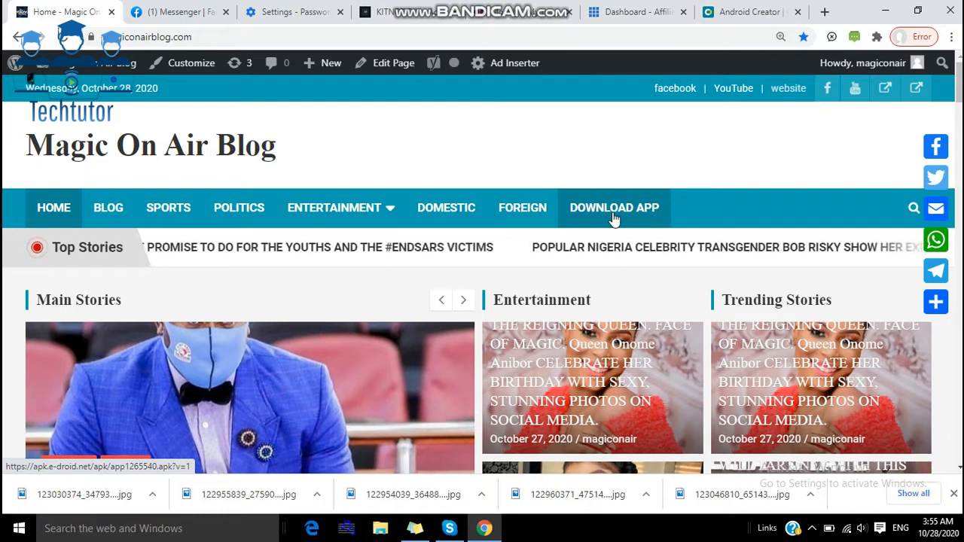
click(744, 12)
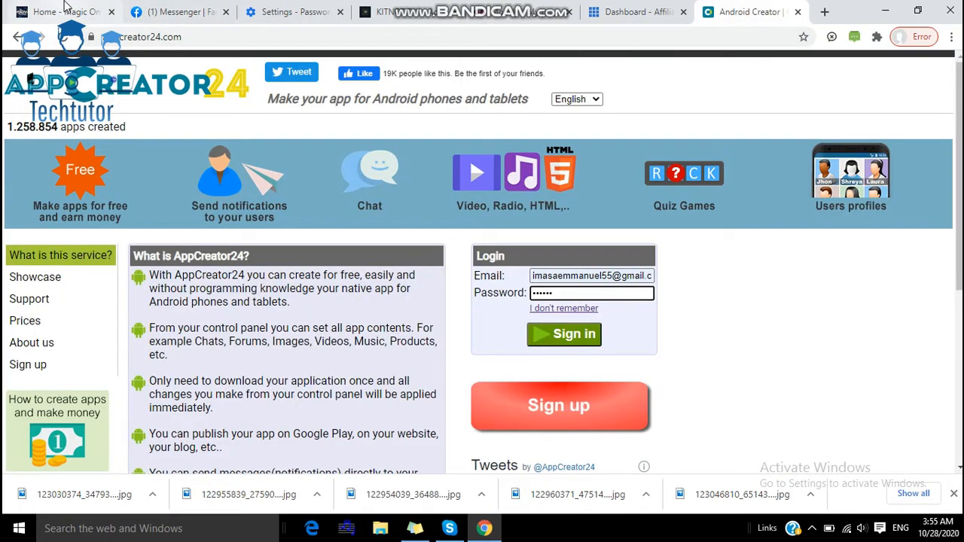
Try the Download App link on Magic On Air Blog and cancel saving the APK file
click(66, 12)
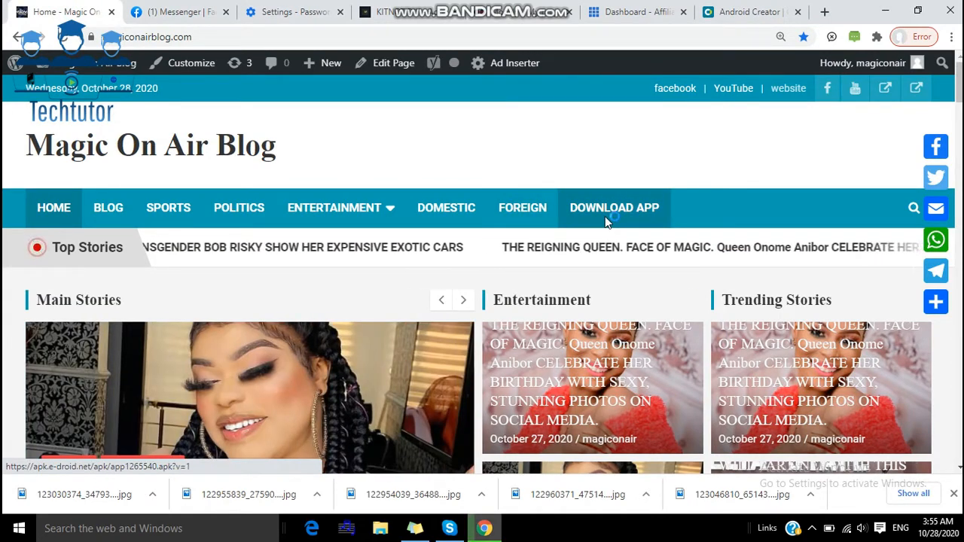
click(606, 219)
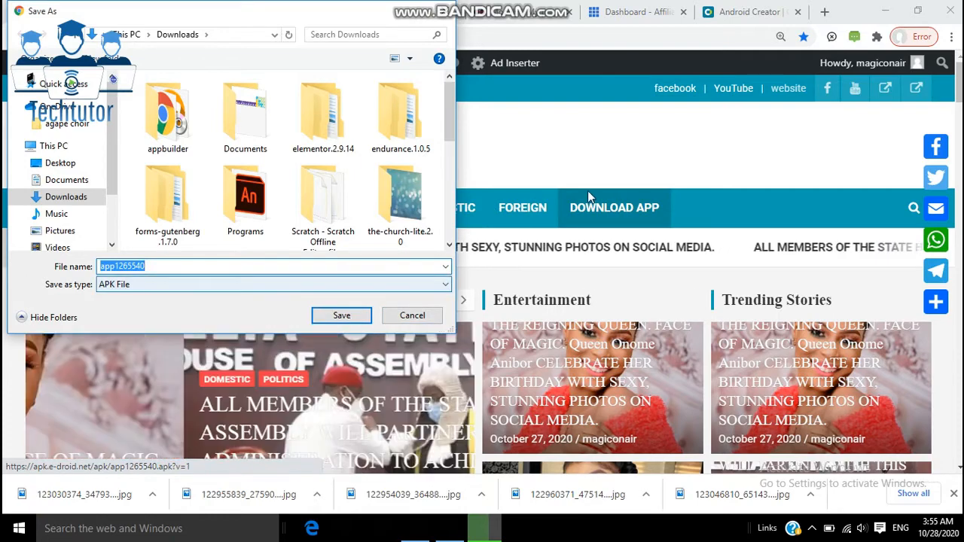
click(413, 315)
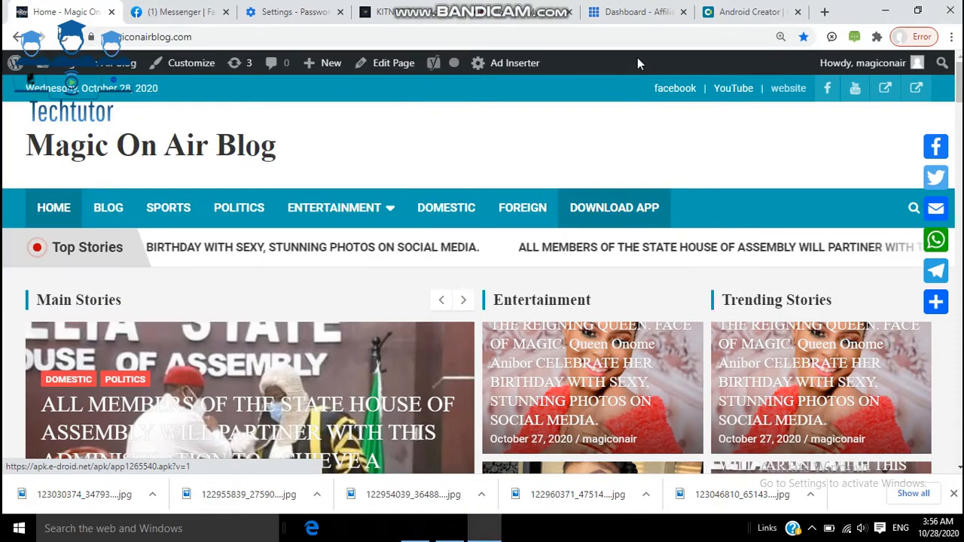
Switch to AppCreator24 and sign in with the account details already filled in
click(743, 12)
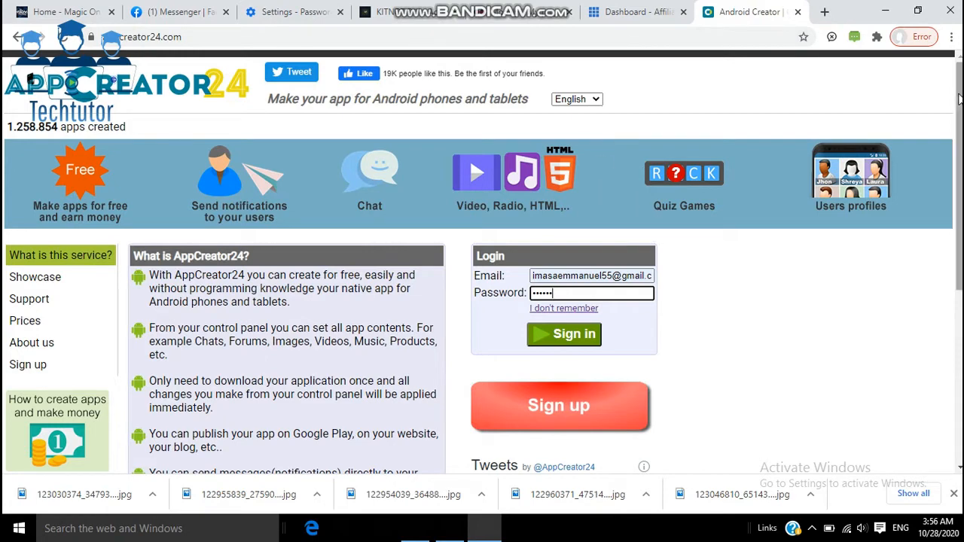
mouse_move(960, 94)
mouse_down()
mouse_move(959, 122)
mouse_move(959, 98)
mouse_up()
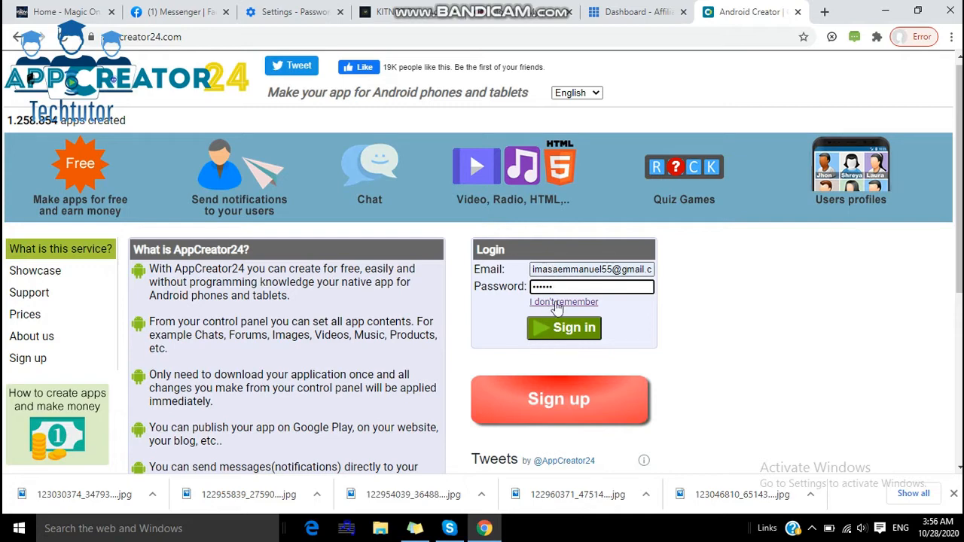
click(555, 327)
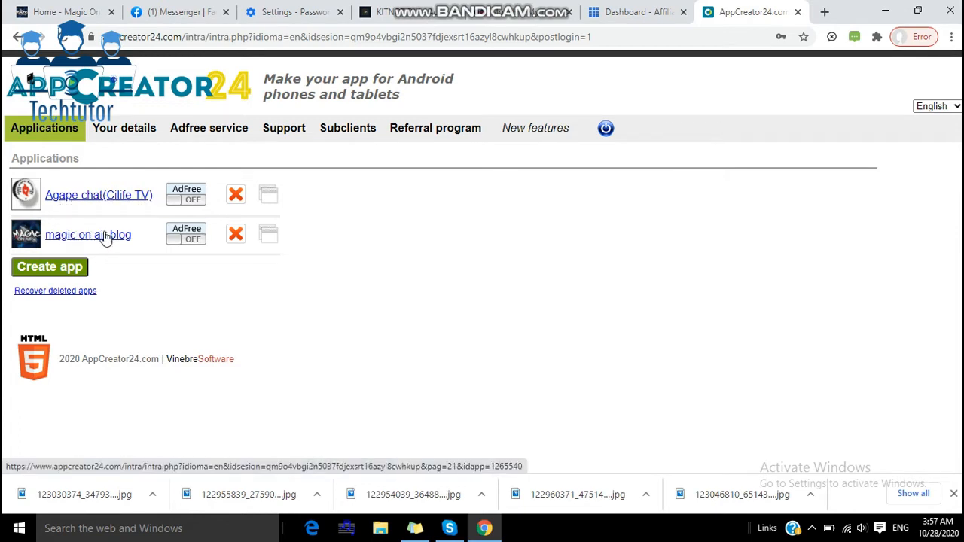
Start creating a new application and enter KItnot as its app name
click(53, 268)
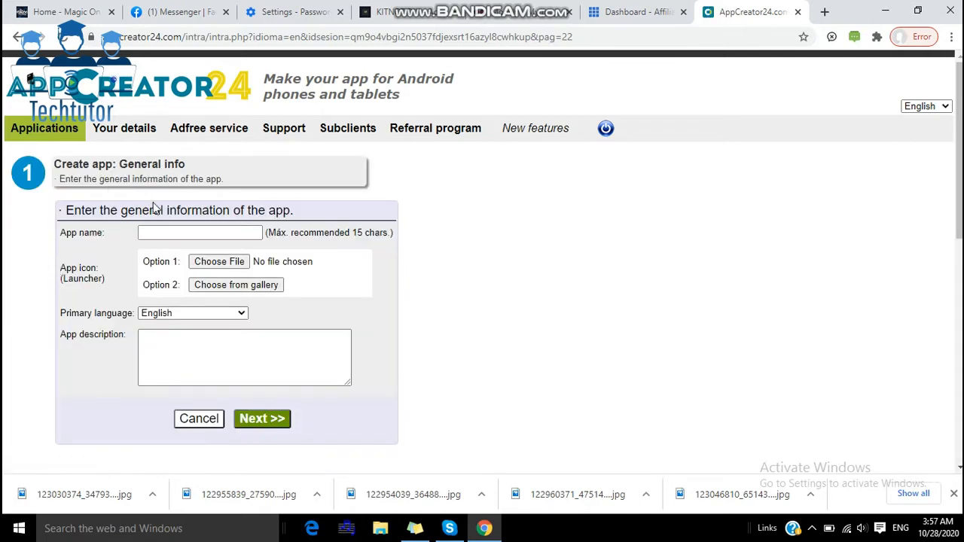
click(146, 232)
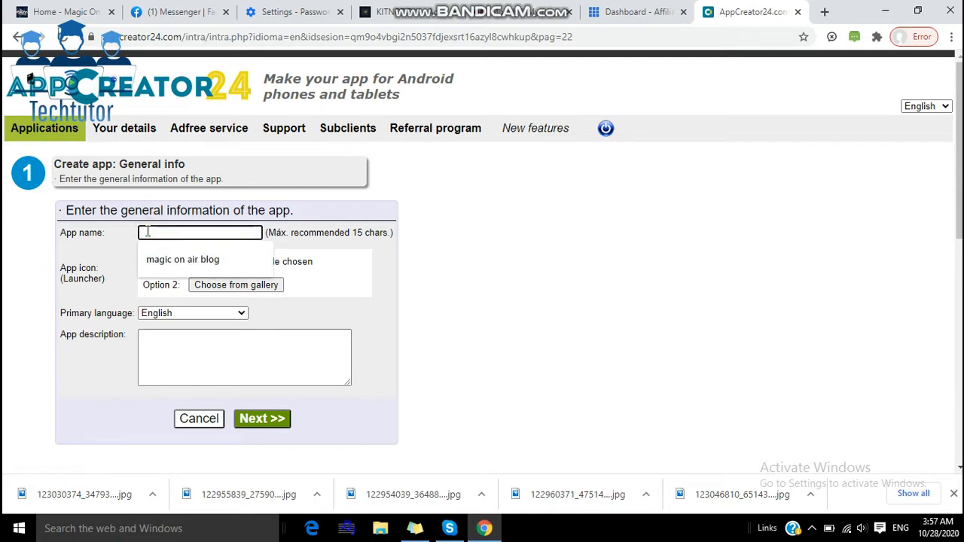
text(Kitnot)
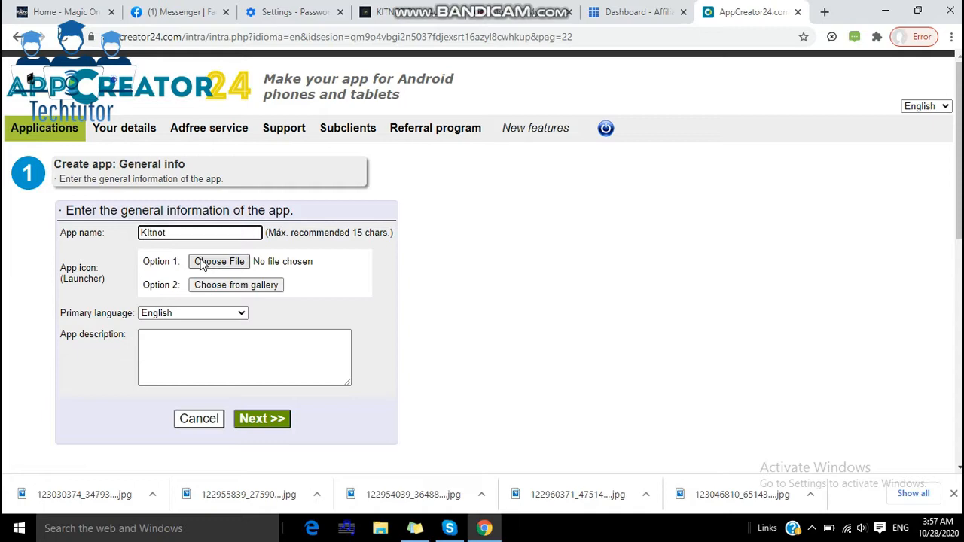
Use the image jo-szczepanska-9OKGEVJiTKk-unsplash from Downloads as the app icon and dismiss the alternative icon gallery
click(201, 263)
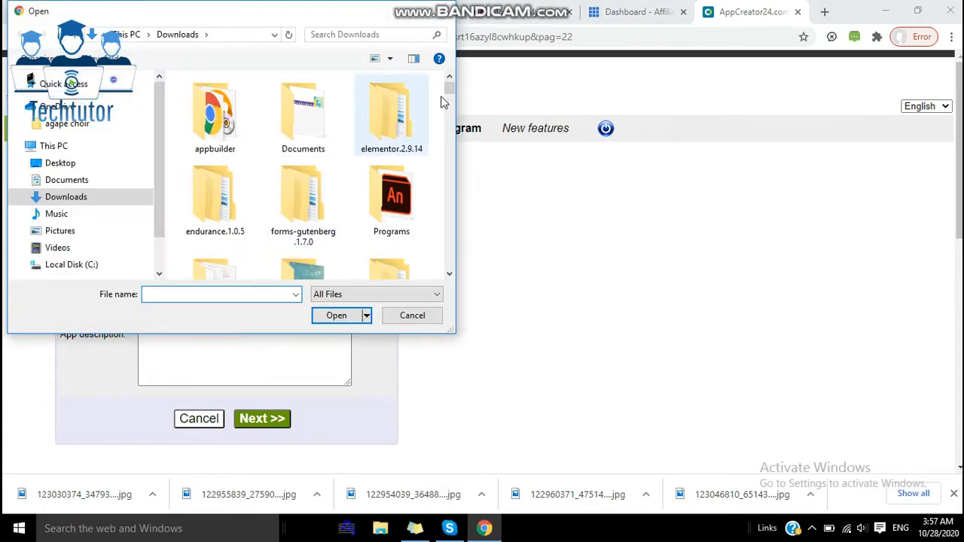
drag(450, 90, 449, 248)
drag(449, 244, 442, 206)
click(398, 203)
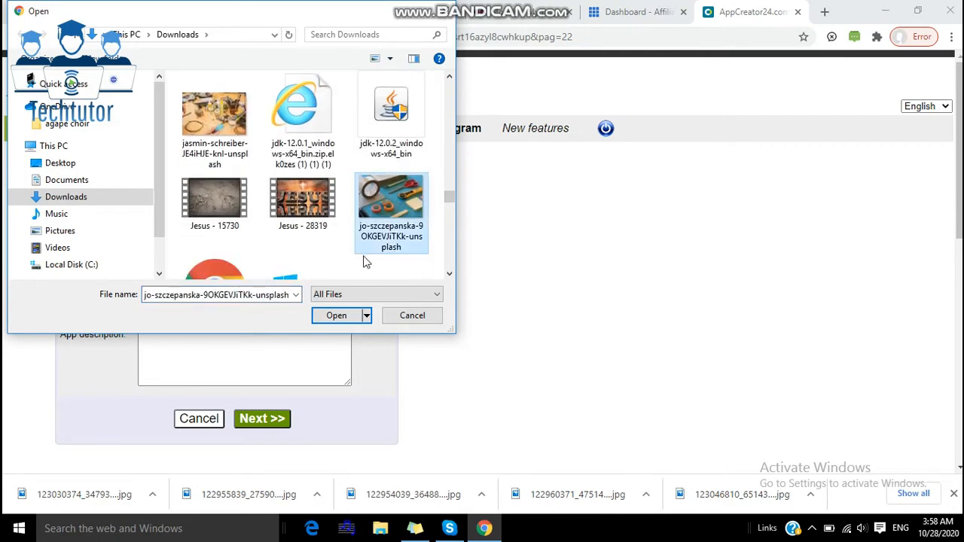
click(343, 316)
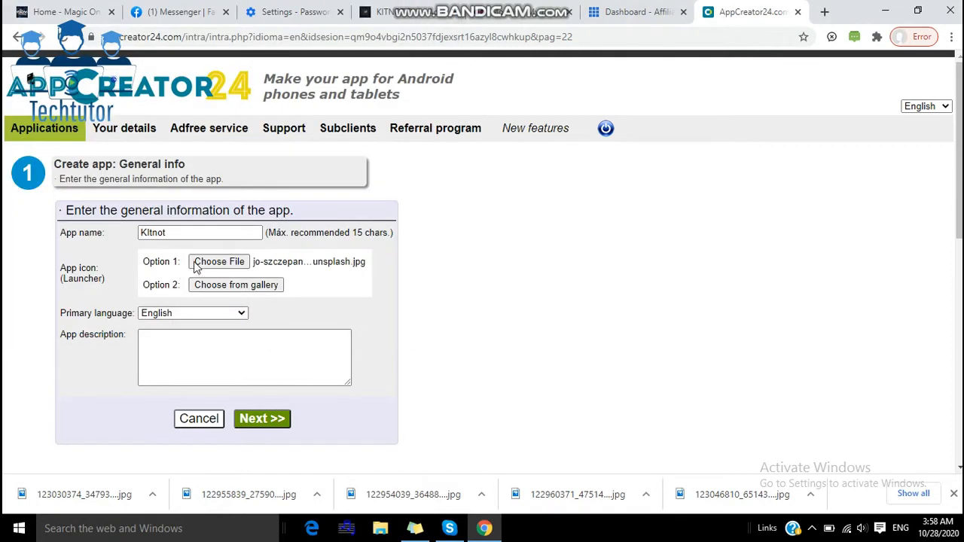
click(242, 293)
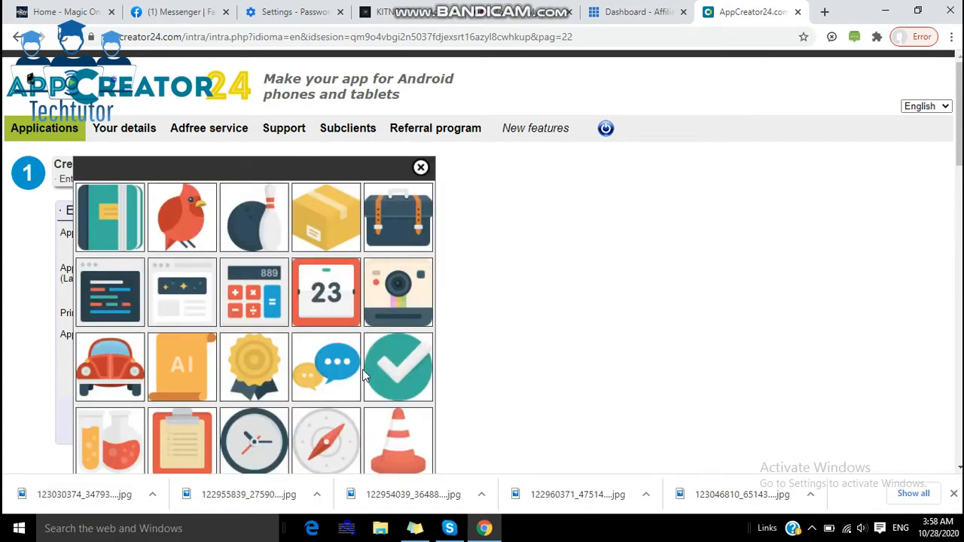
click(421, 169)
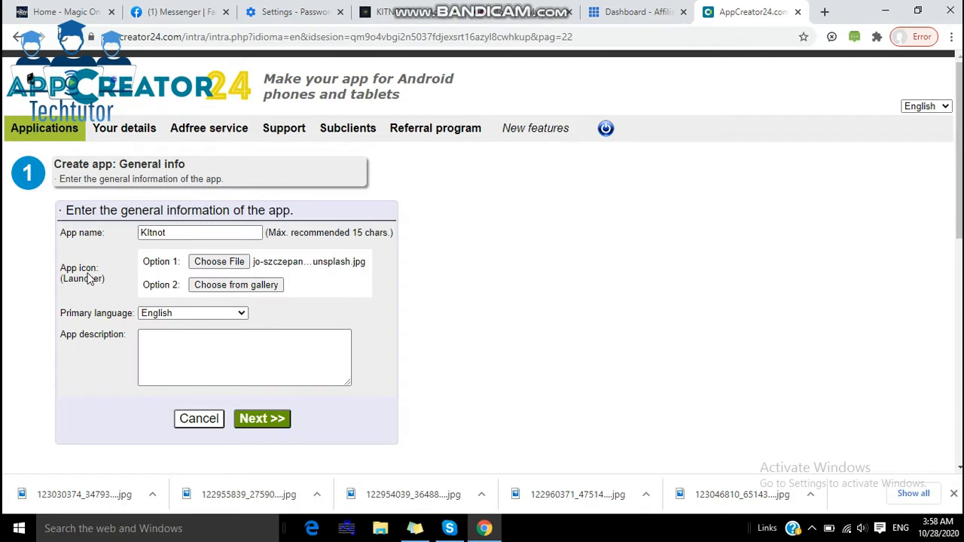
Enter a short app description about DIY tips, with DIY in capitals, and continue to the style selection
click(195, 346)
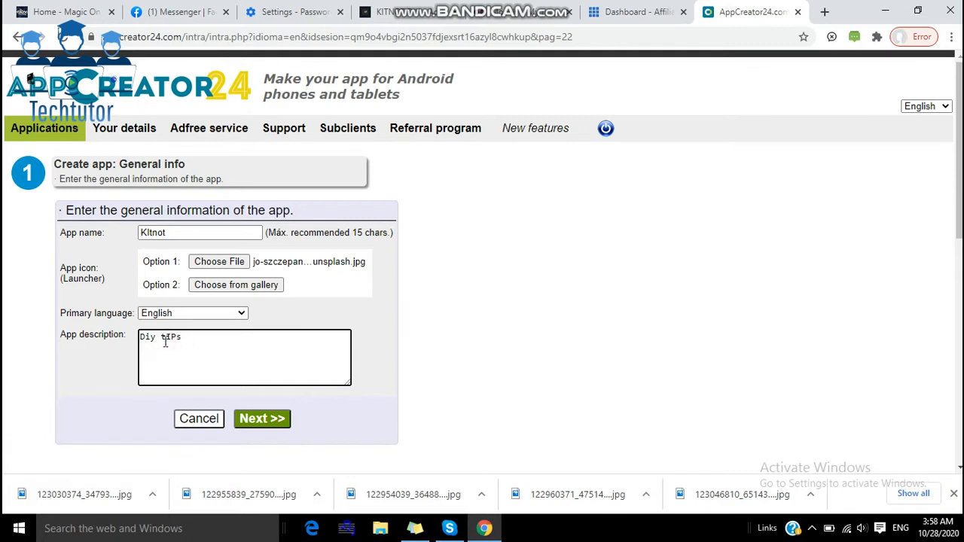
key(BackSpace)
drag(155, 339, 130, 343)
text(DIY)
click(262, 420)
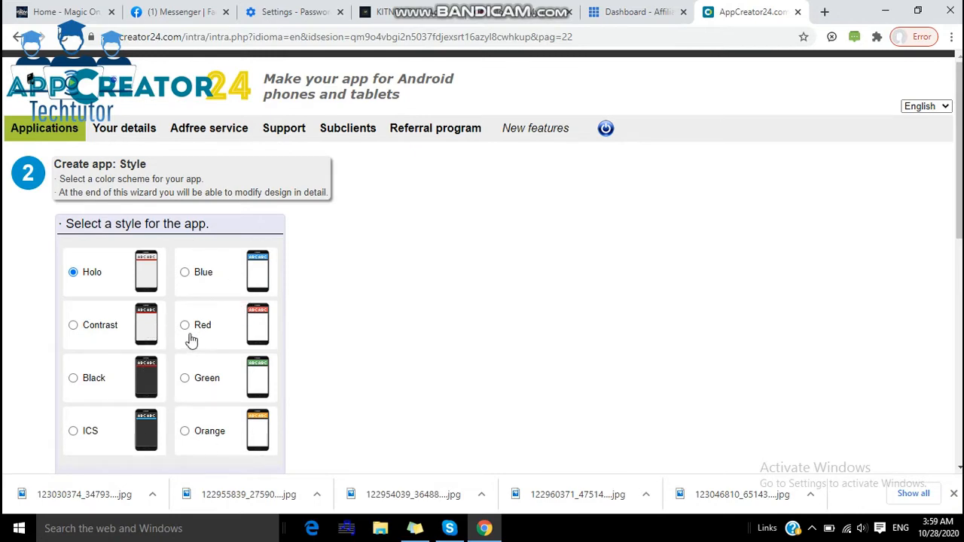
Apply the Blue style to the app and choose Web app as the kind of app
click(397, 20)
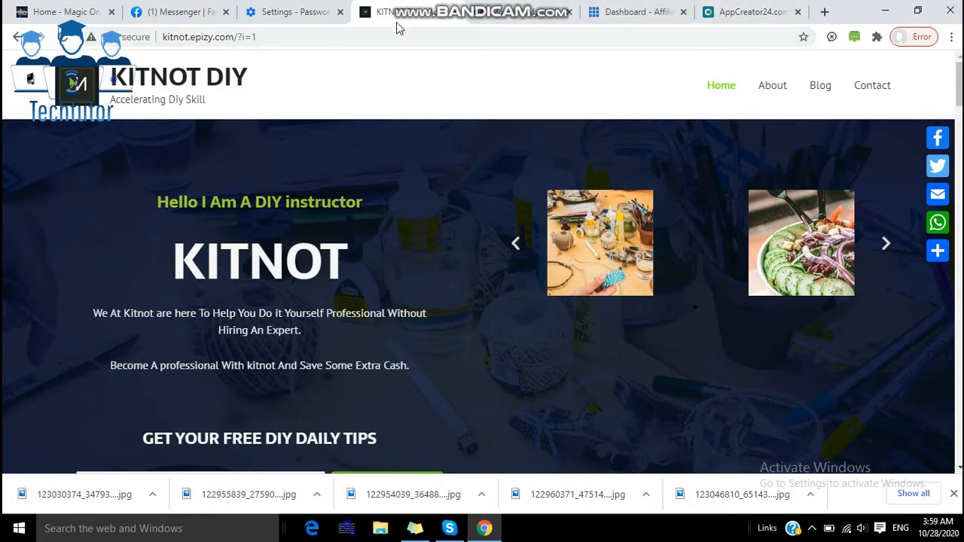
click(735, 12)
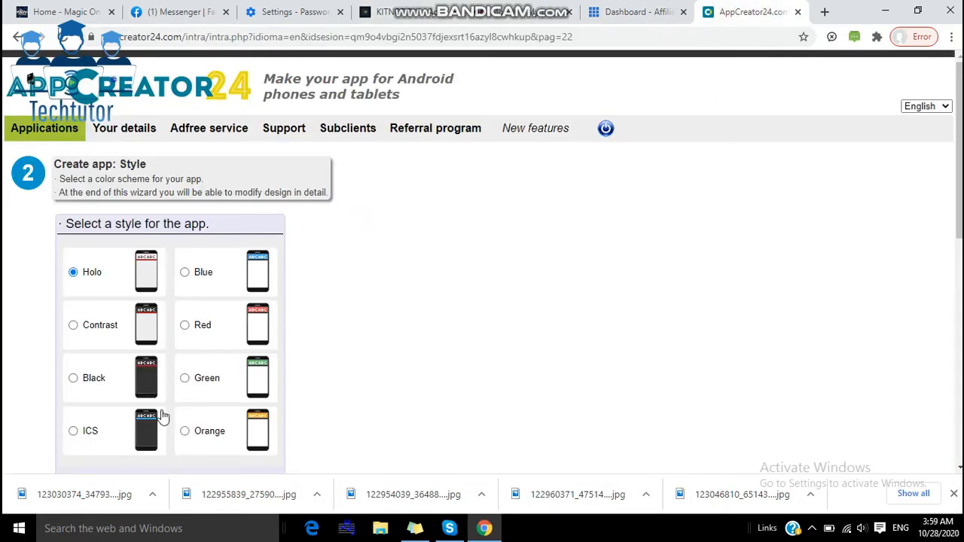
click(185, 272)
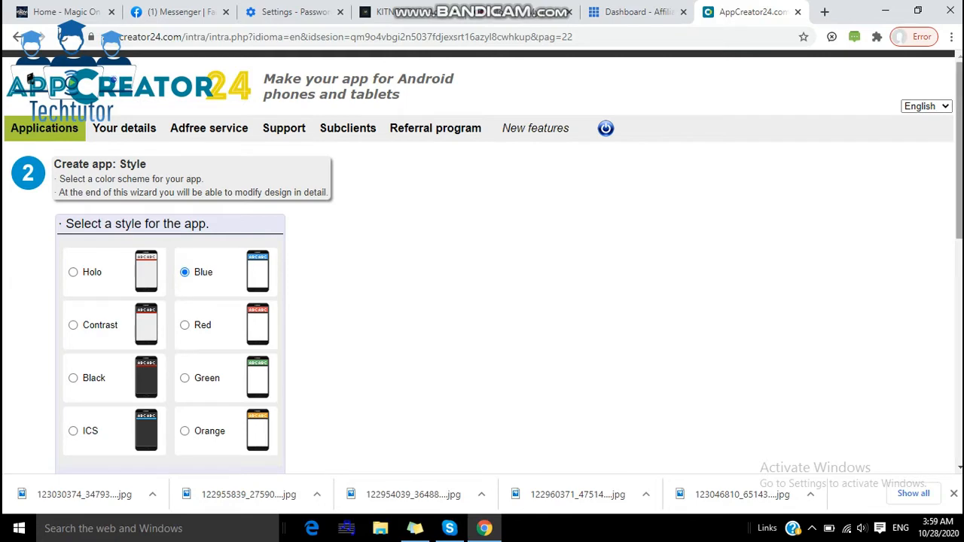
drag(959, 239, 957, 322)
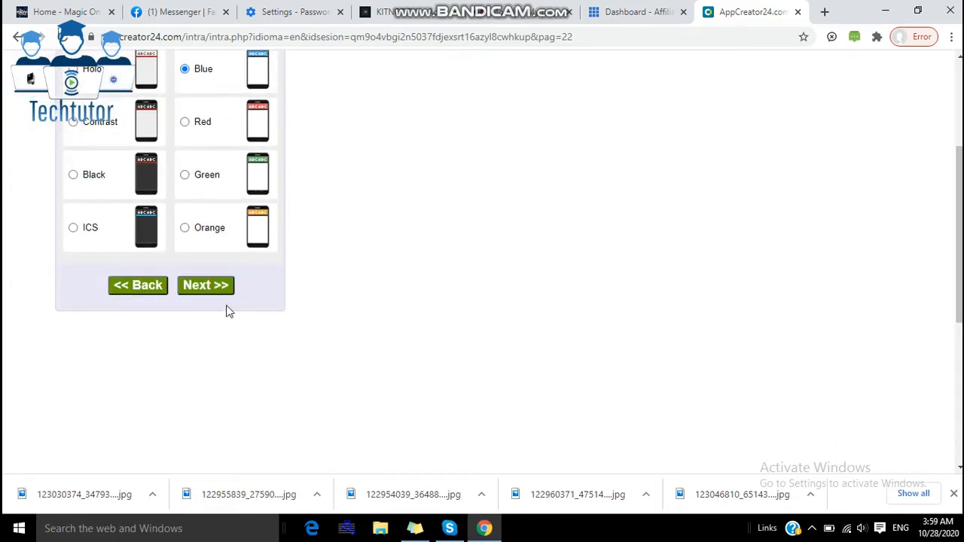
click(218, 286)
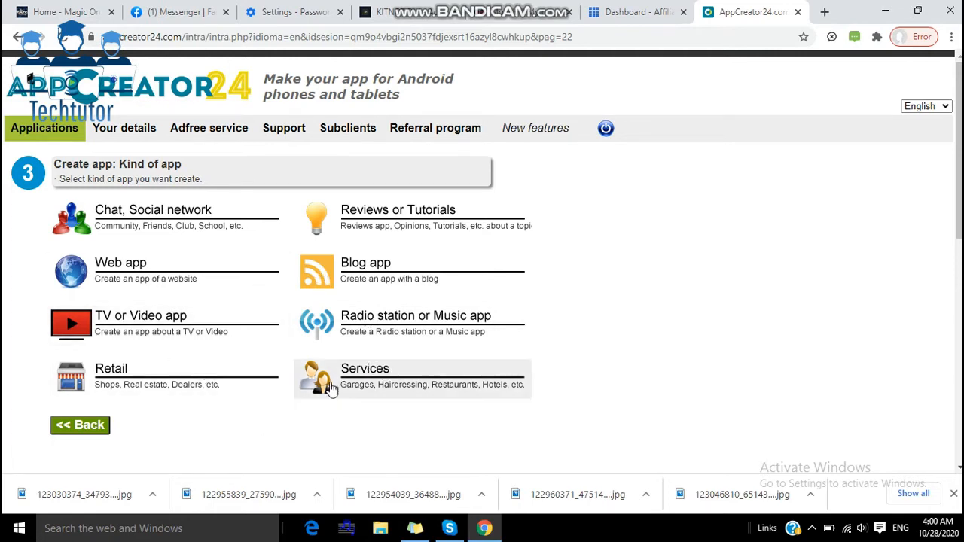
click(100, 273)
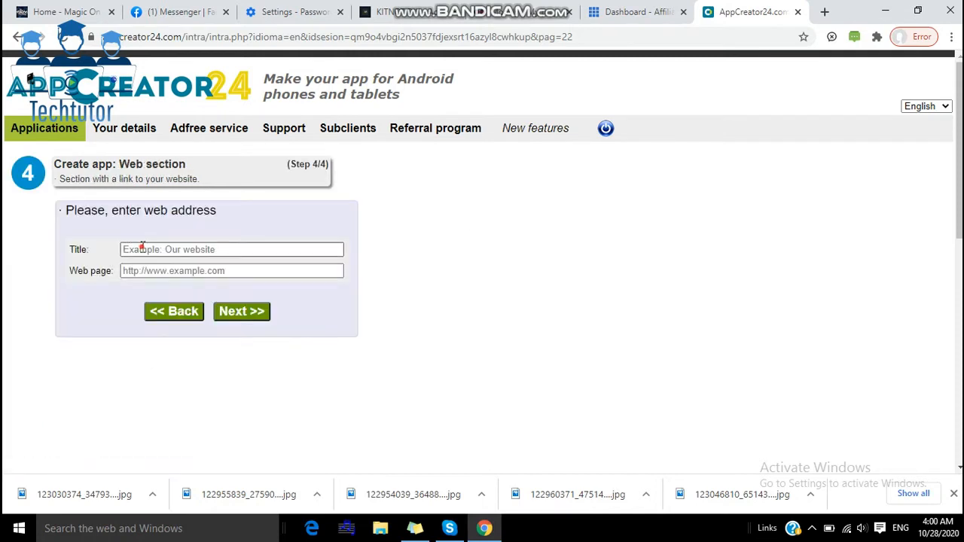
Copy the address kitnot.epizy.com from the open KITNOT DIY site and paste it as the web section's page address
click(142, 248)
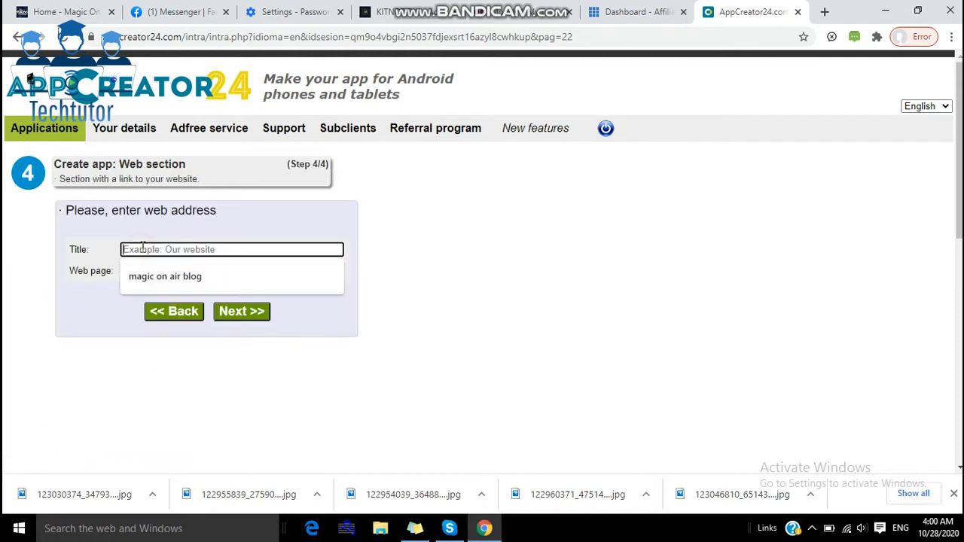
click(387, 9)
drag(232, 37, 176, 39)
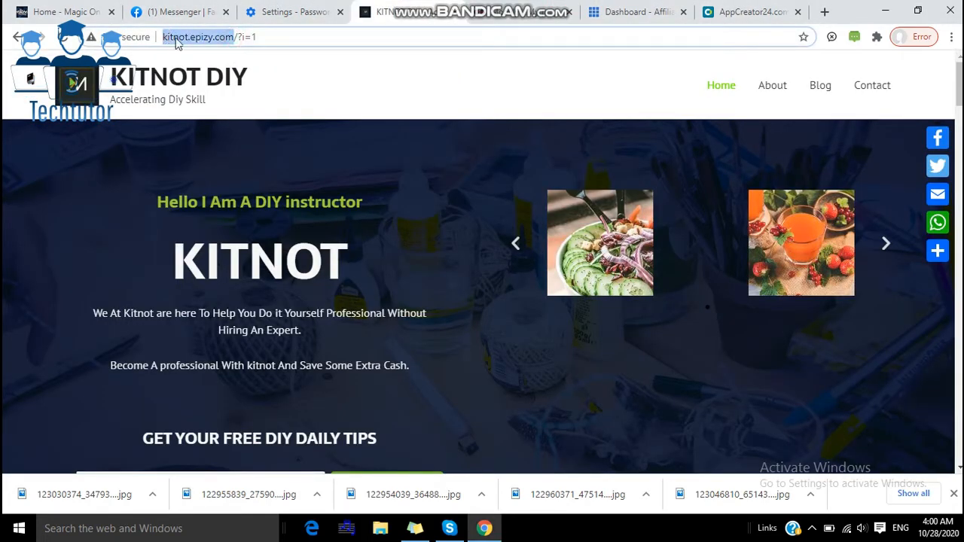
right_click(174, 38)
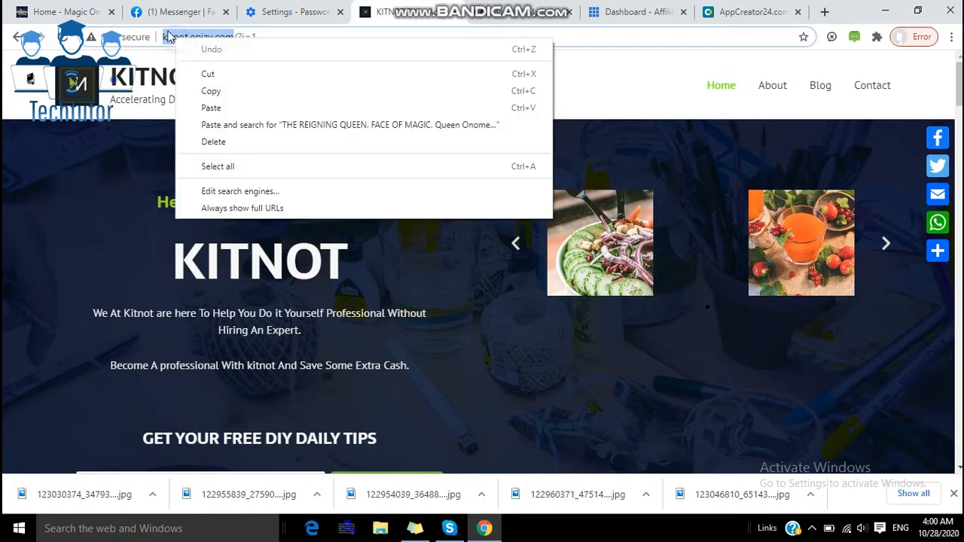
click(218, 91)
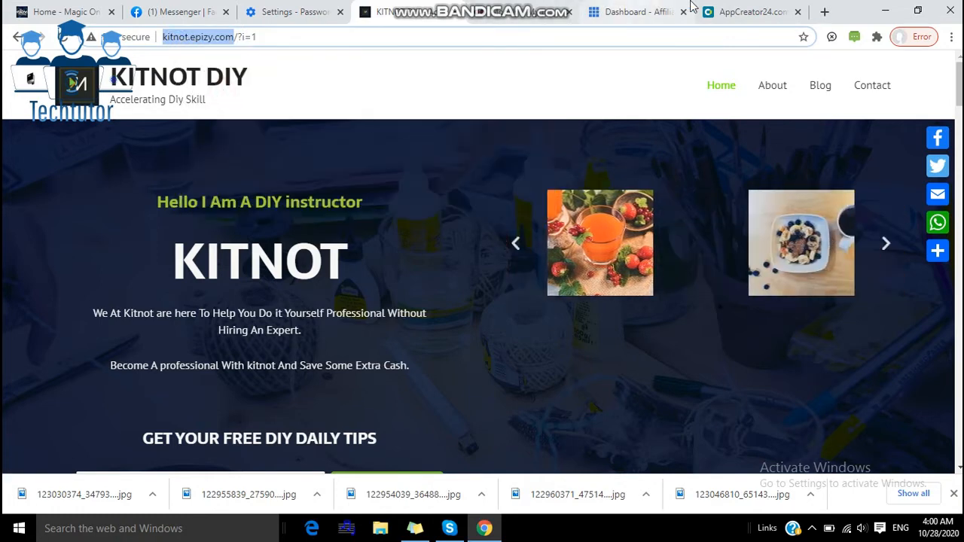
click(742, 12)
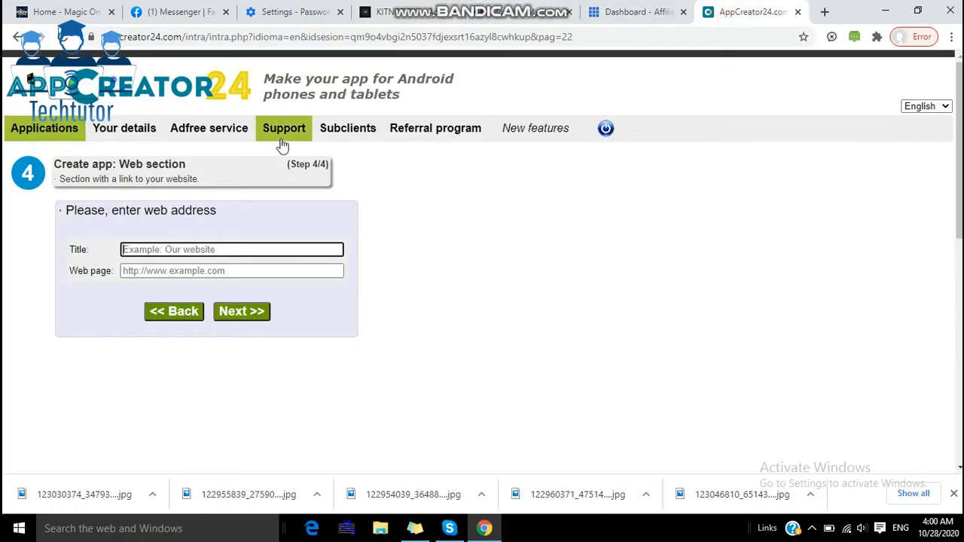
click(154, 272)
right_click(157, 272)
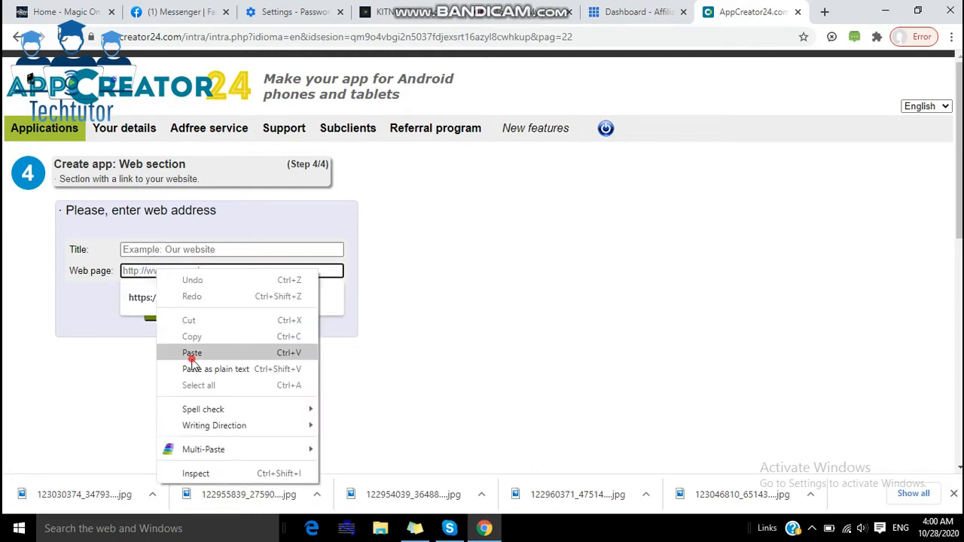
click(191, 355)
Title the web section Kitnot and complete the wizard, continuing to the app manager
click(190, 252)
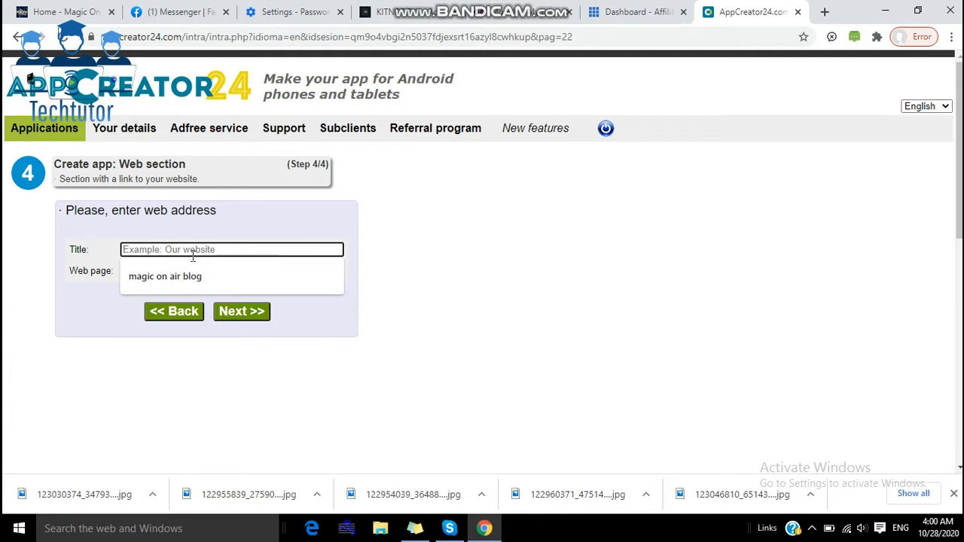
text(Kitnot)
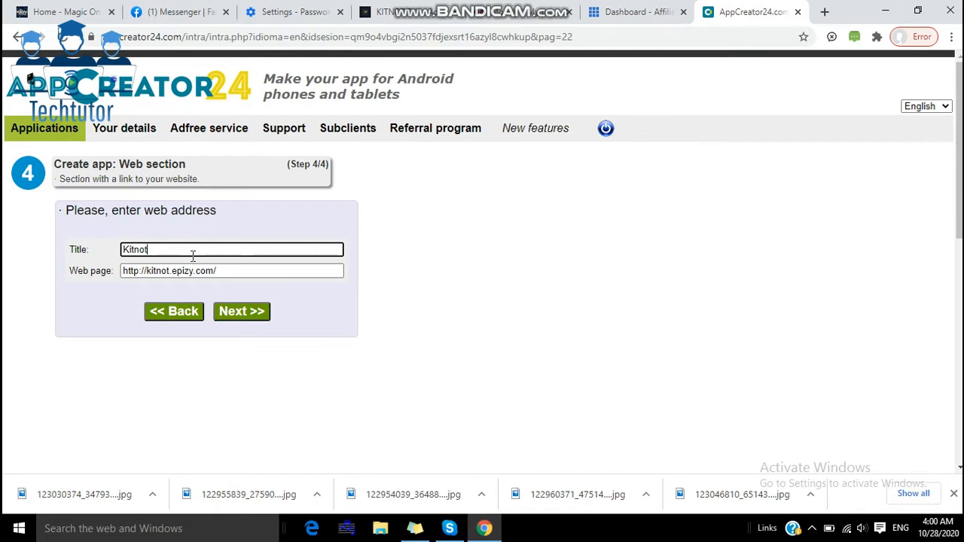
click(233, 312)
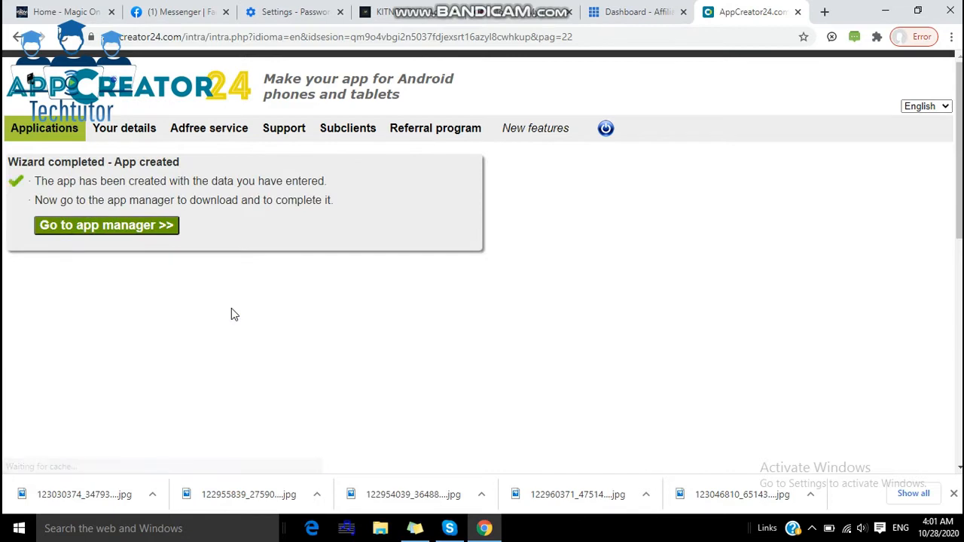
click(103, 231)
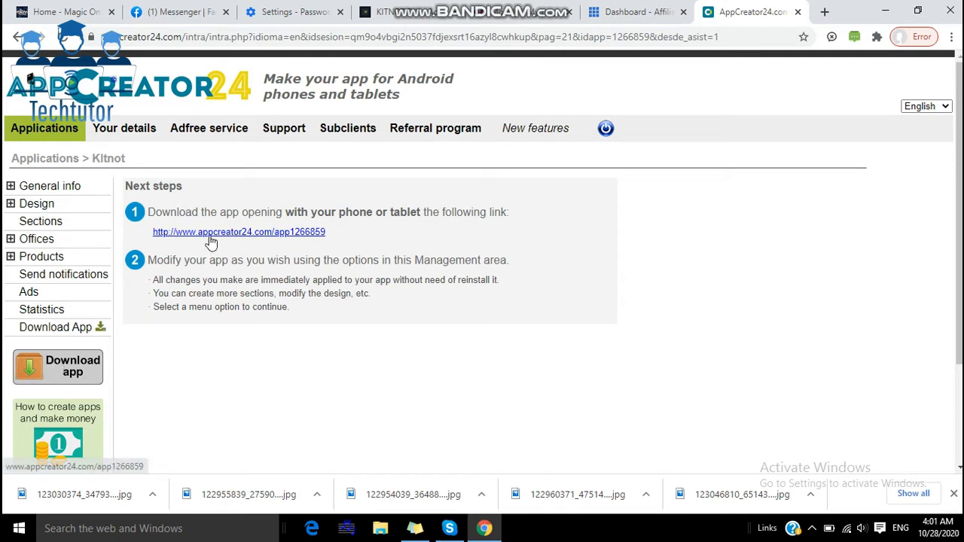
Copy the app's download link and view its download page before returning to the app manager
drag(155, 235, 258, 233)
drag(329, 235, 150, 230)
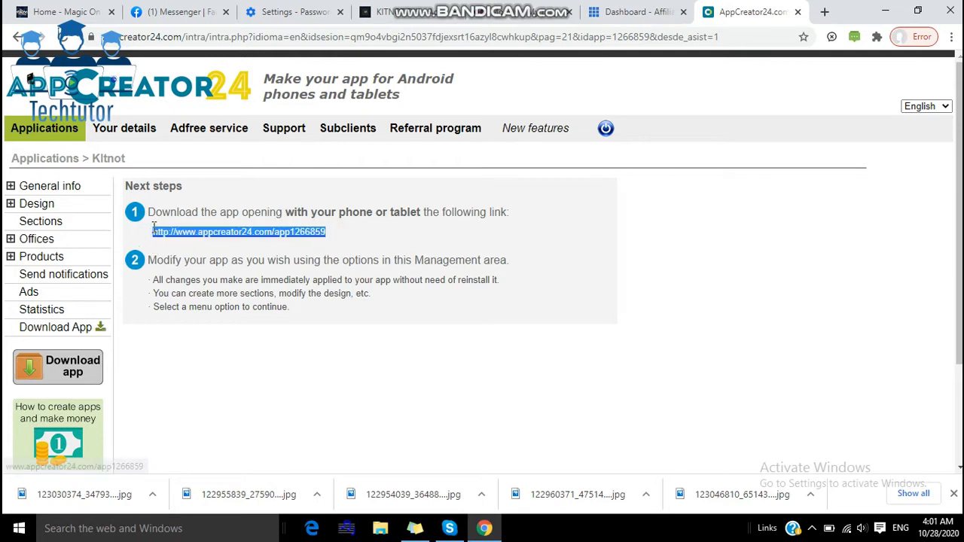
right_click(165, 238)
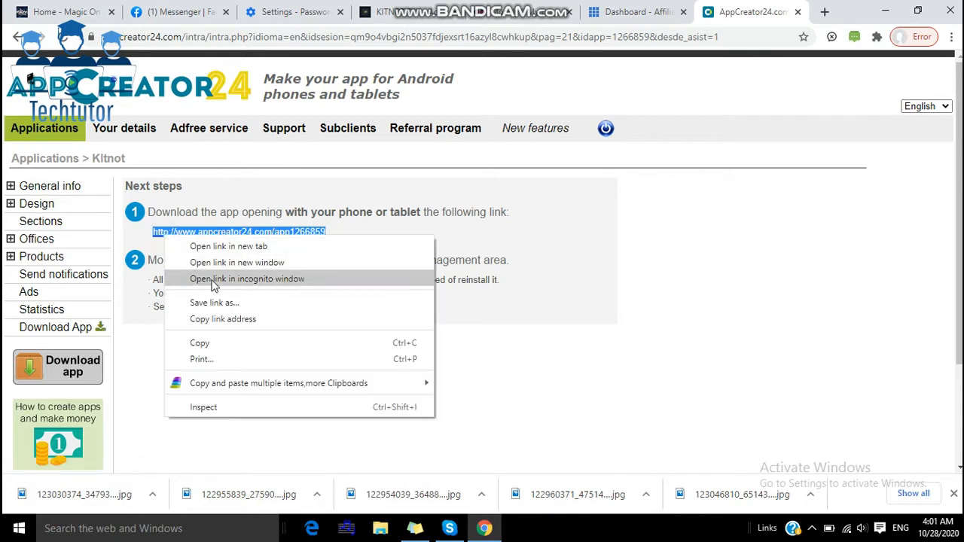
click(228, 348)
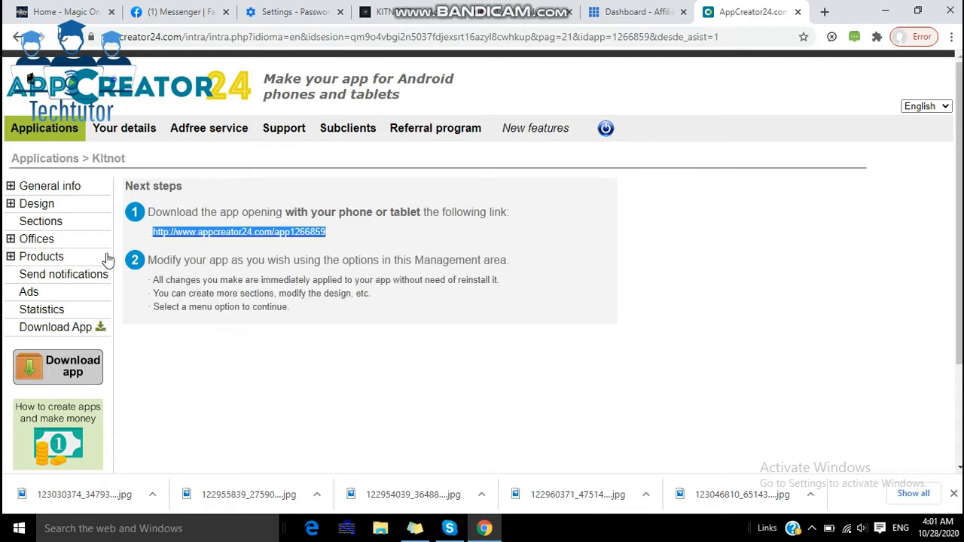
click(204, 237)
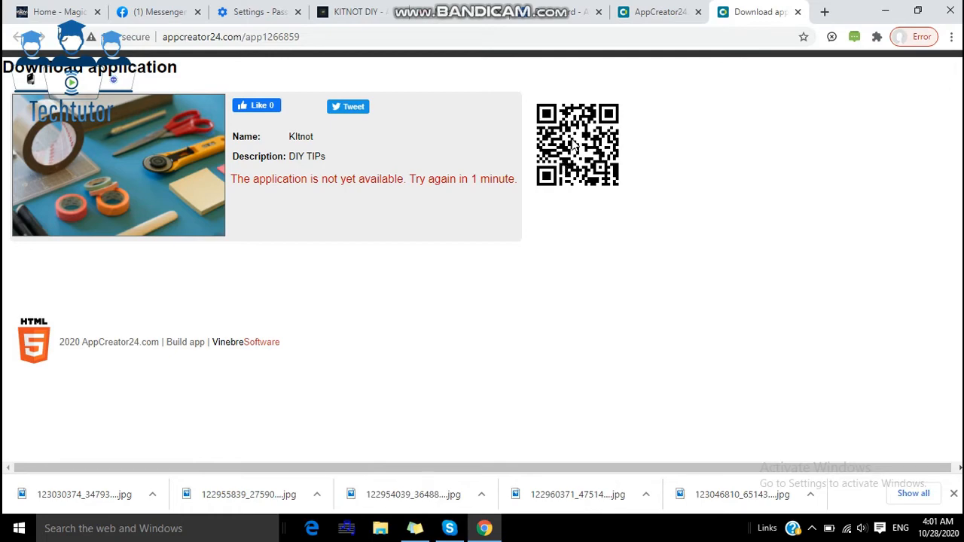
click(641, 11)
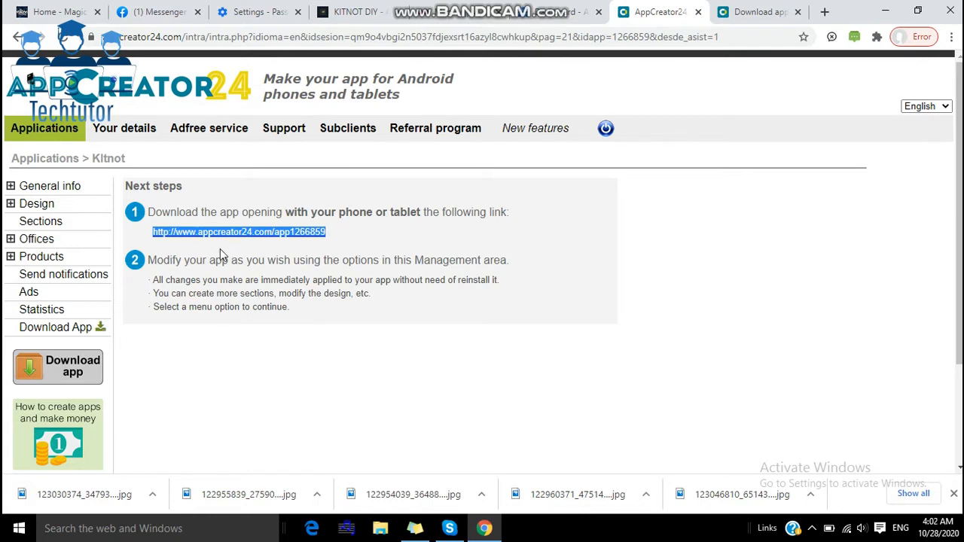
Copy the address of the app's download link and paste it into the first contact's chat on WhatsApp Web
mouse_move(439, 4)
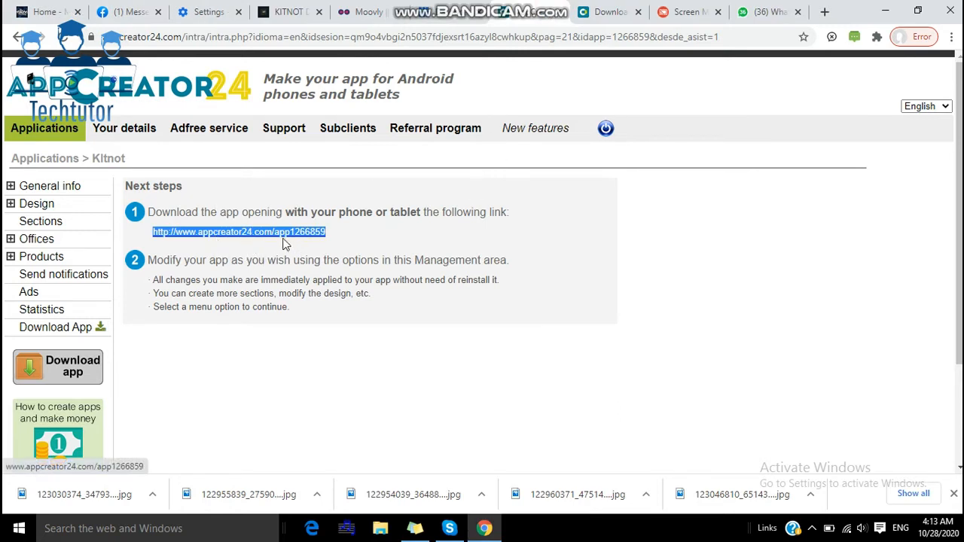
right_click(247, 235)
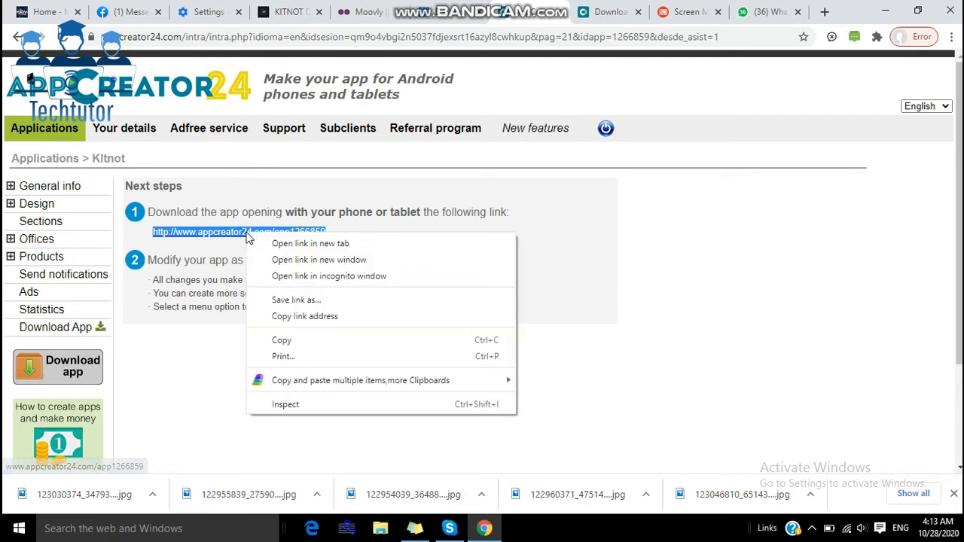
click(305, 316)
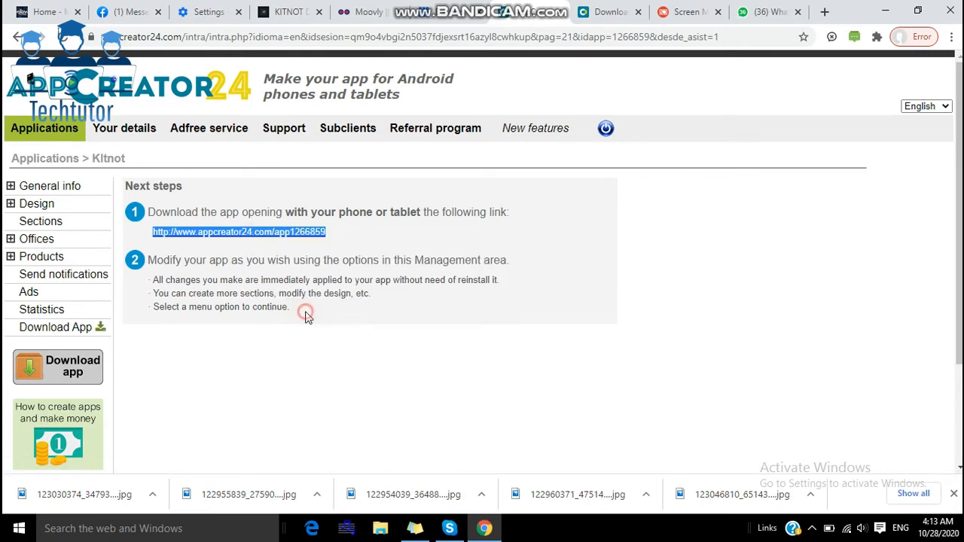
click(752, 14)
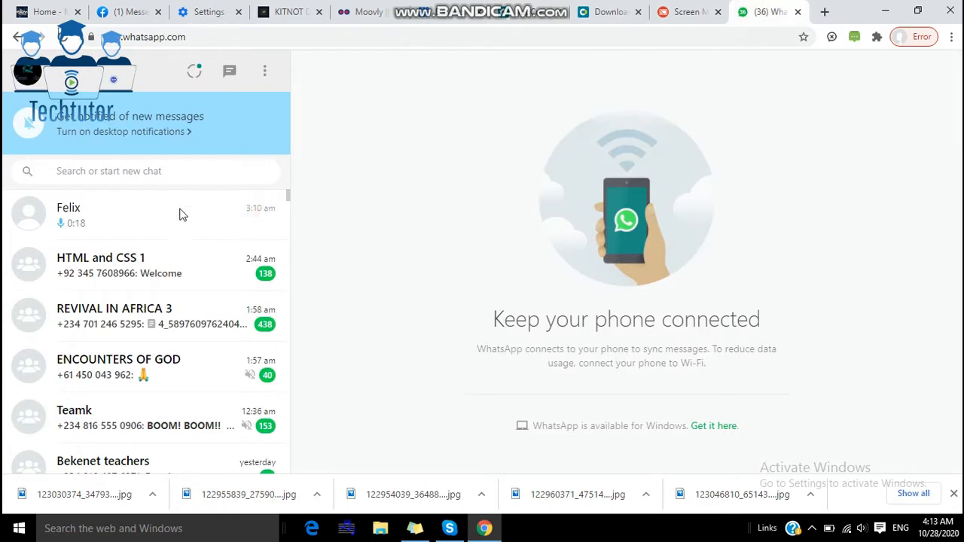
click(92, 215)
click(74, 220)
click(103, 224)
click(101, 224)
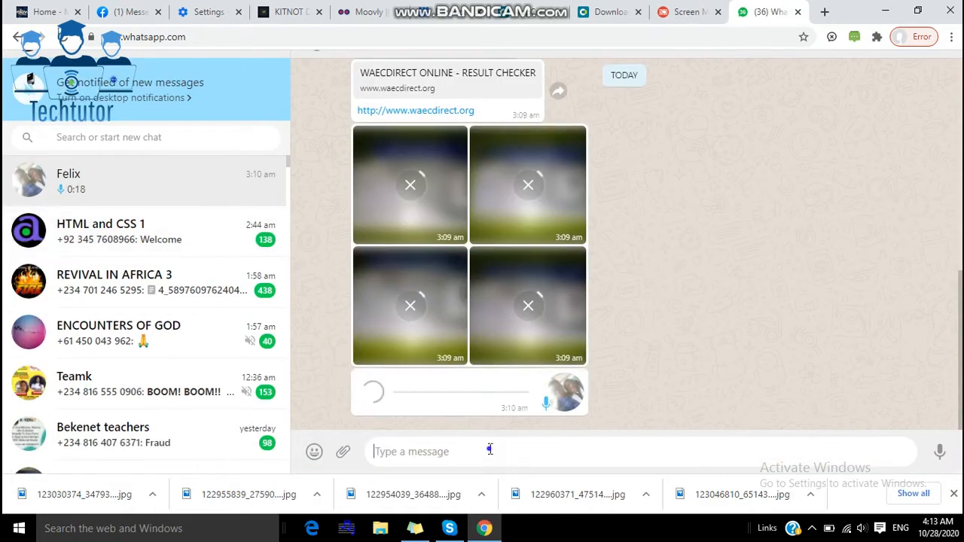
right_click(489, 452)
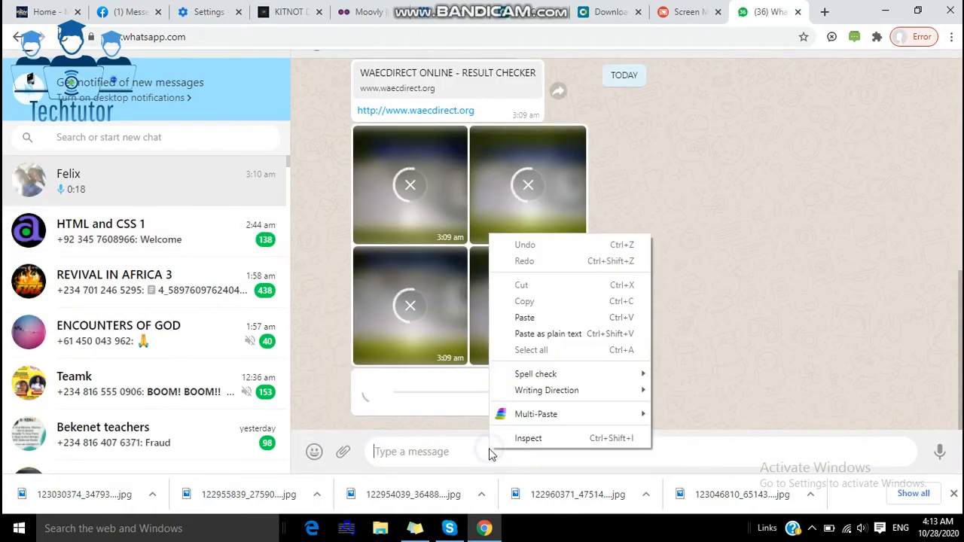
click(525, 320)
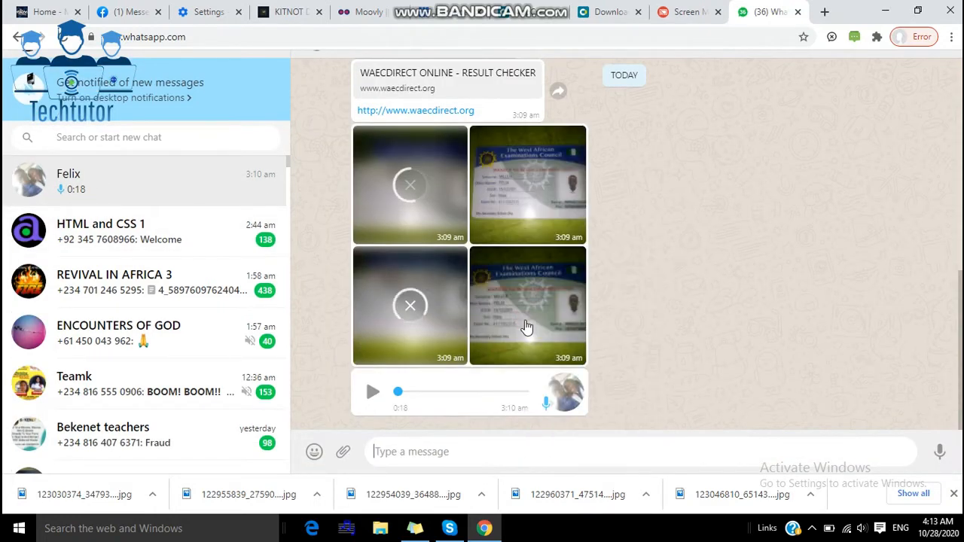
Send the pasted app download link in the first contact's chat
click(198, 192)
click(172, 229)
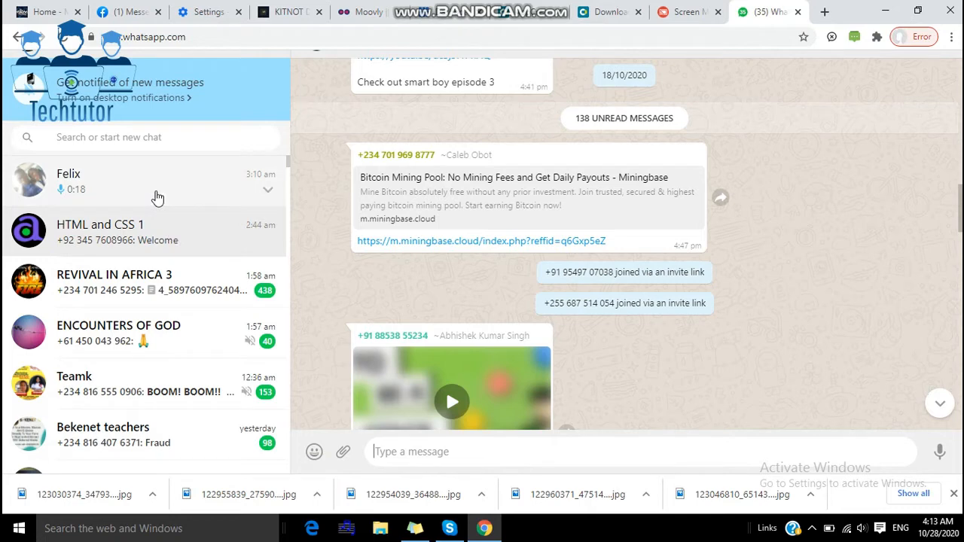
click(156, 197)
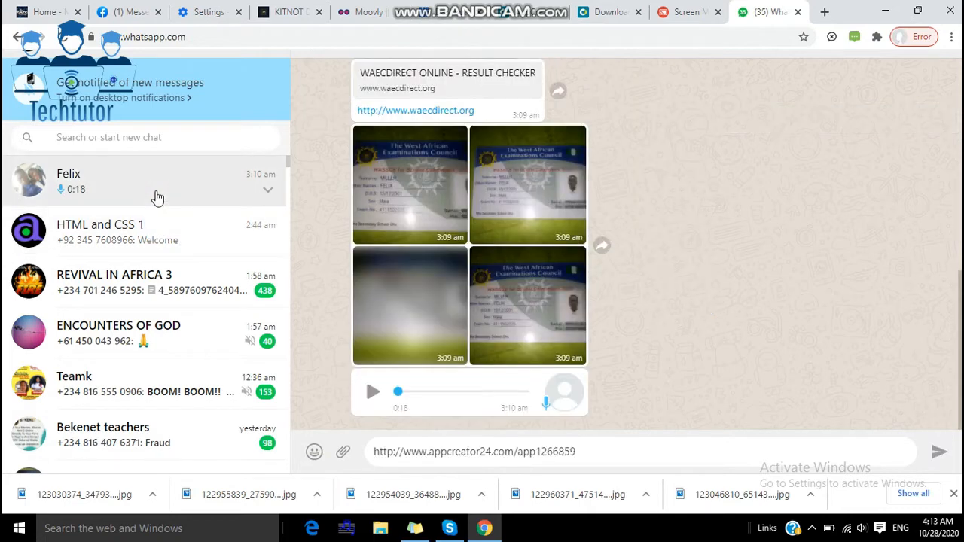
key(Return)
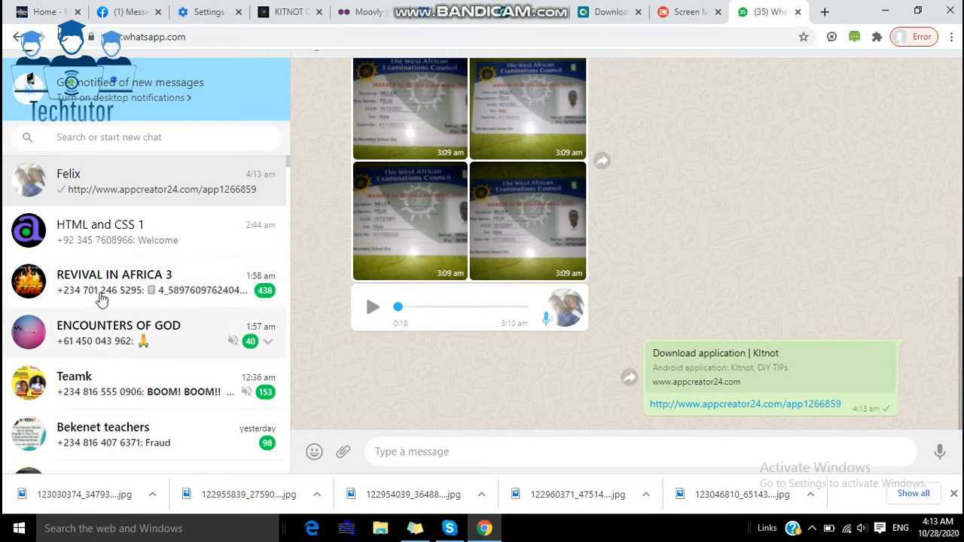
click(104, 296)
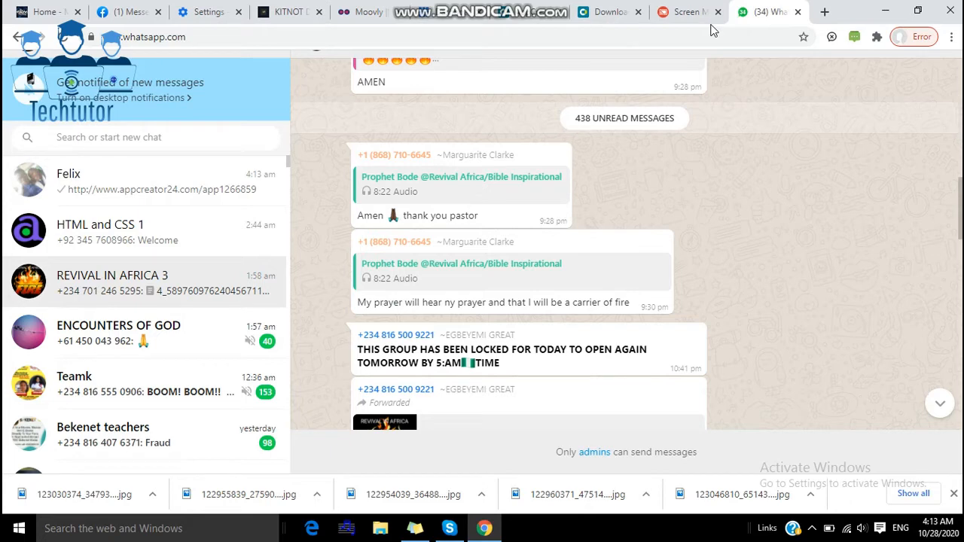
click(217, 190)
click(145, 252)
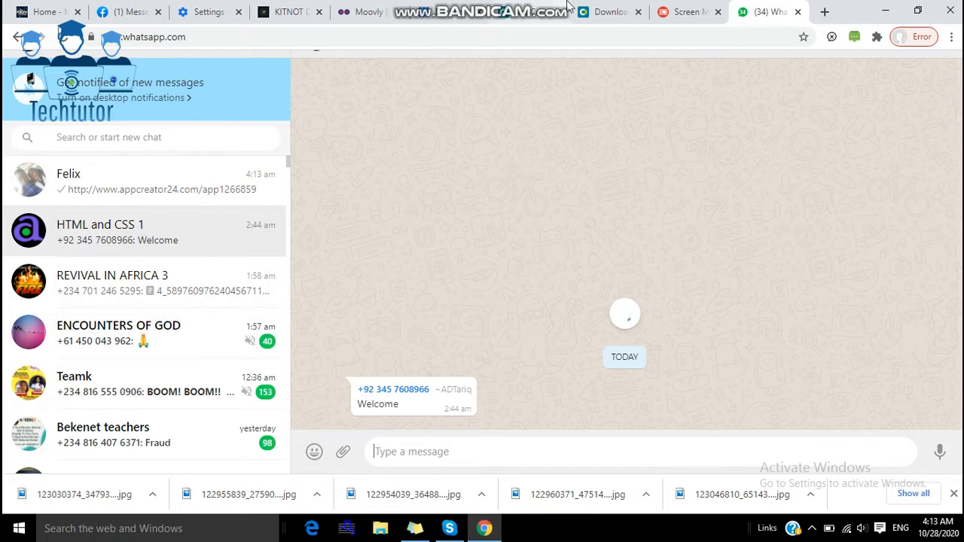
Switch to the Screen Mirror page and watch the app download on the mirrored phone
mouse_move(570, 7)
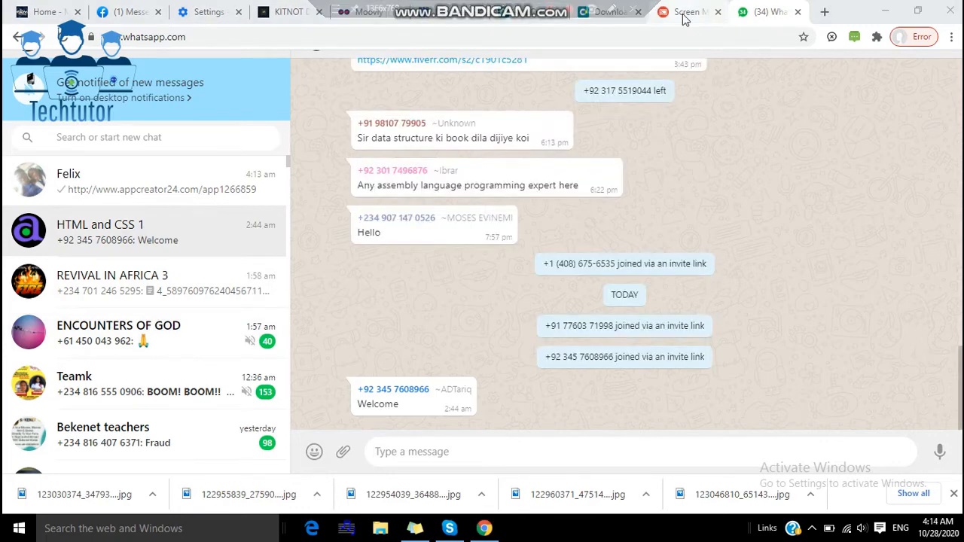
click(684, 17)
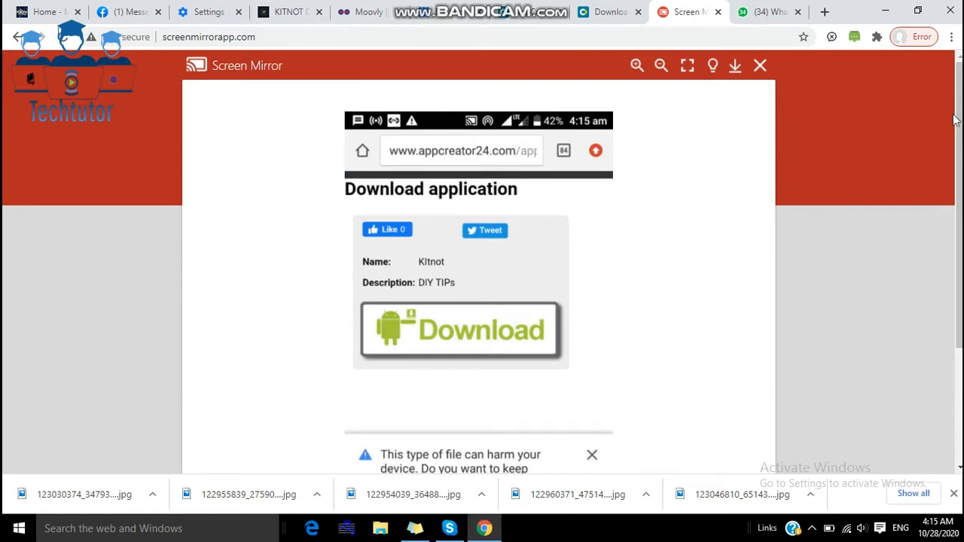
drag(959, 120, 959, 219)
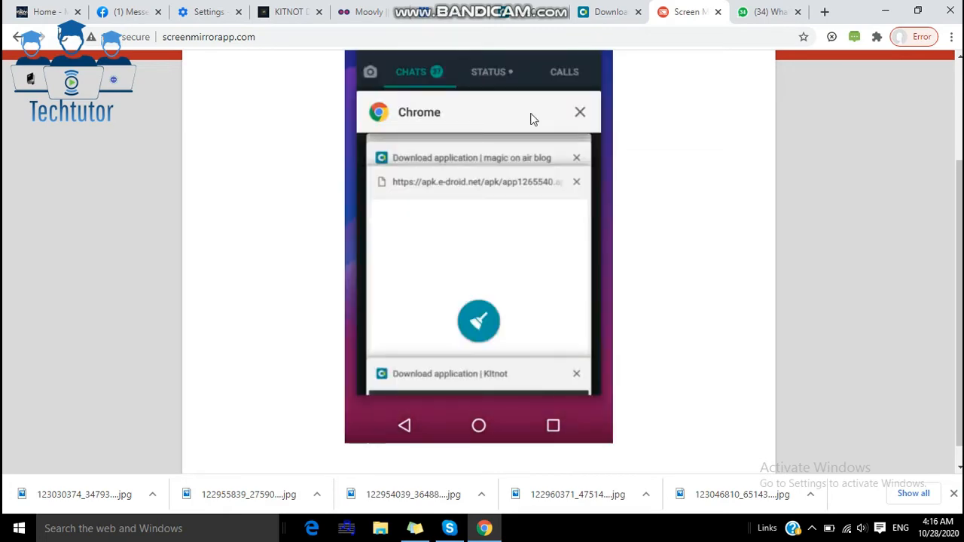
Return to the AppCreator24 app manager and review the app's section list and launch message settings
click(512, 8)
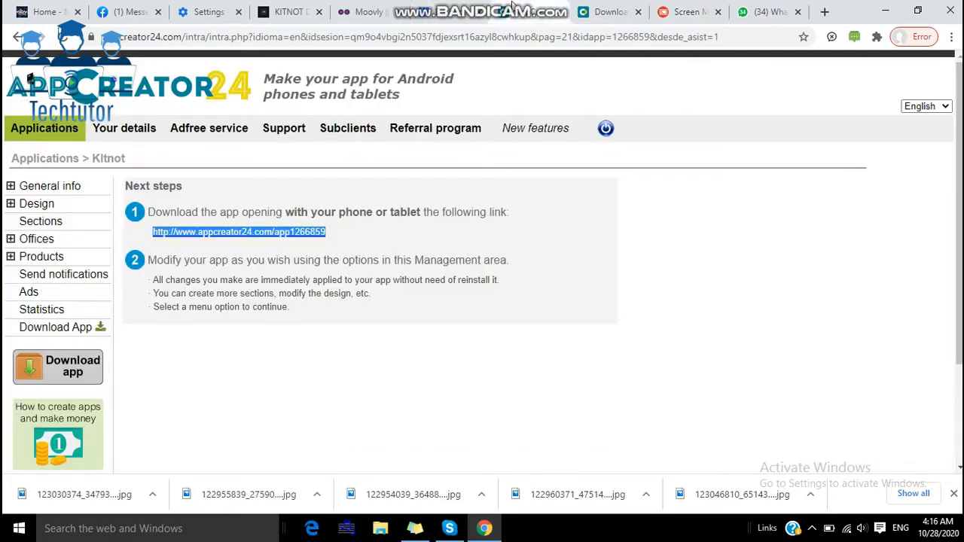
click(43, 223)
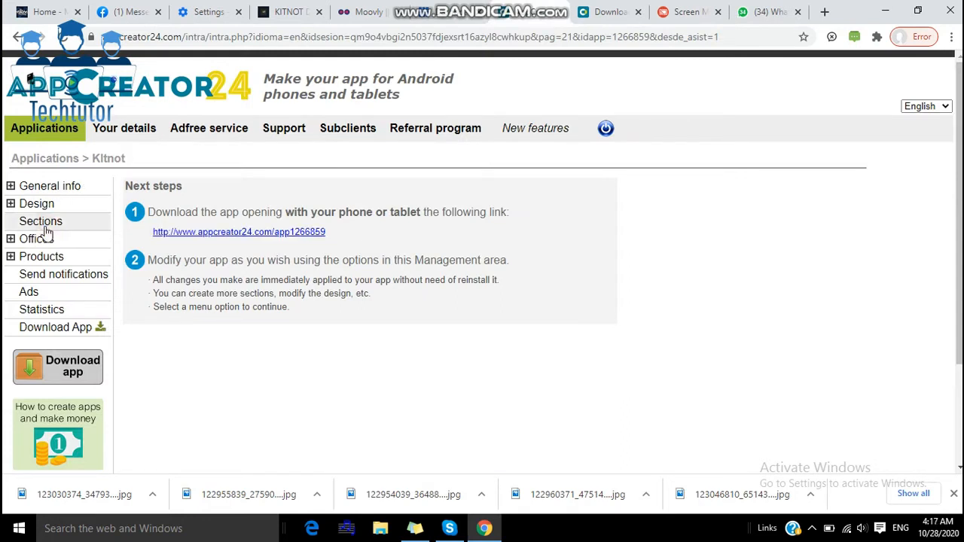
click(58, 189)
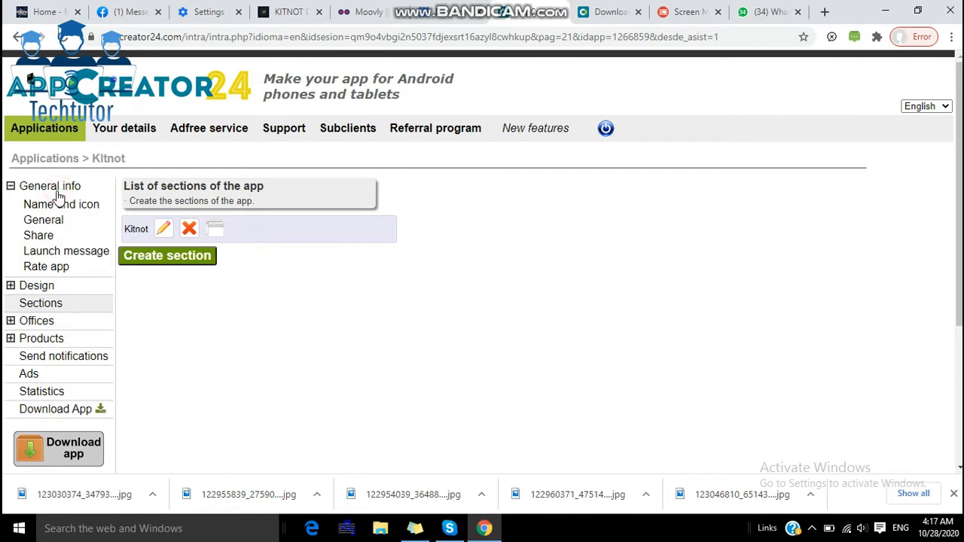
click(68, 256)
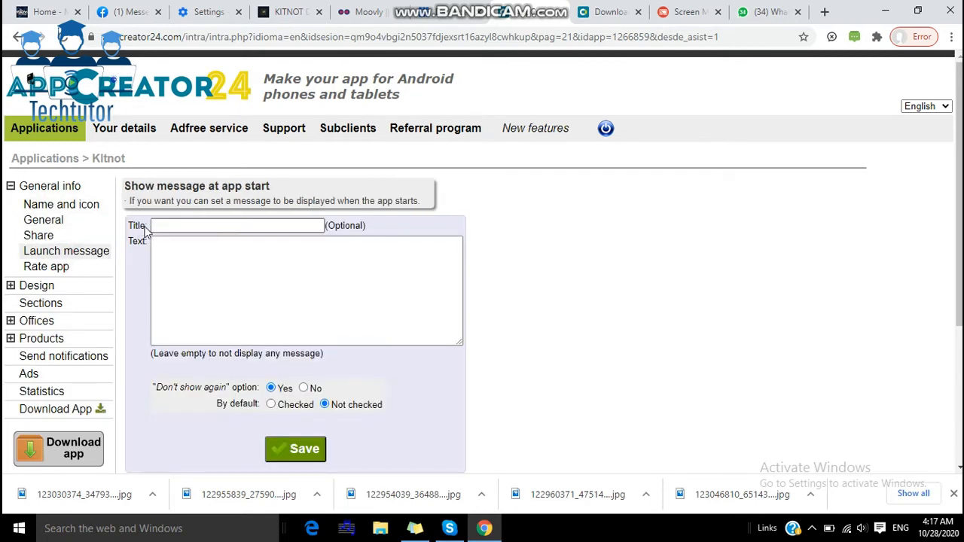
click(201, 241)
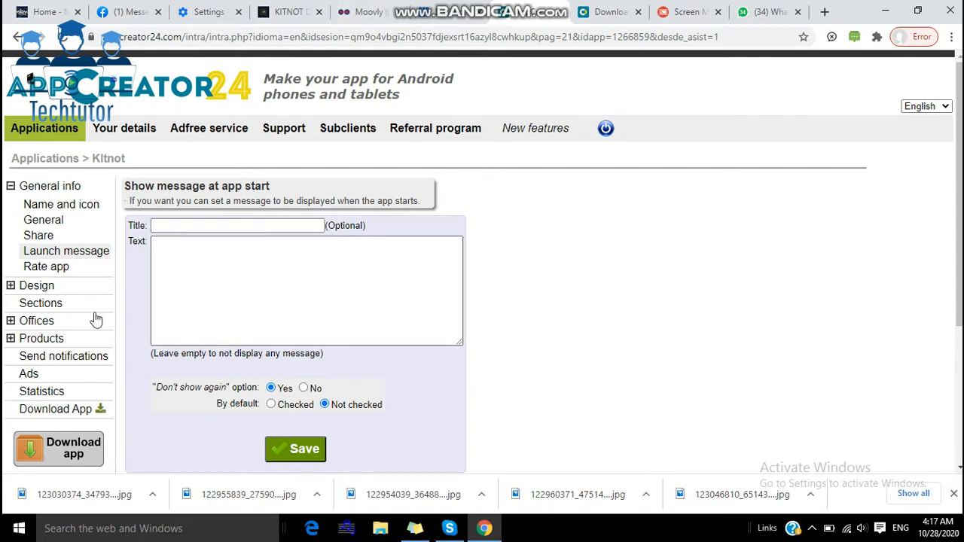
Check the KITNOT DIY website's navigation against the app's menu type options, and select Without menu as the main menu type
click(28, 287)
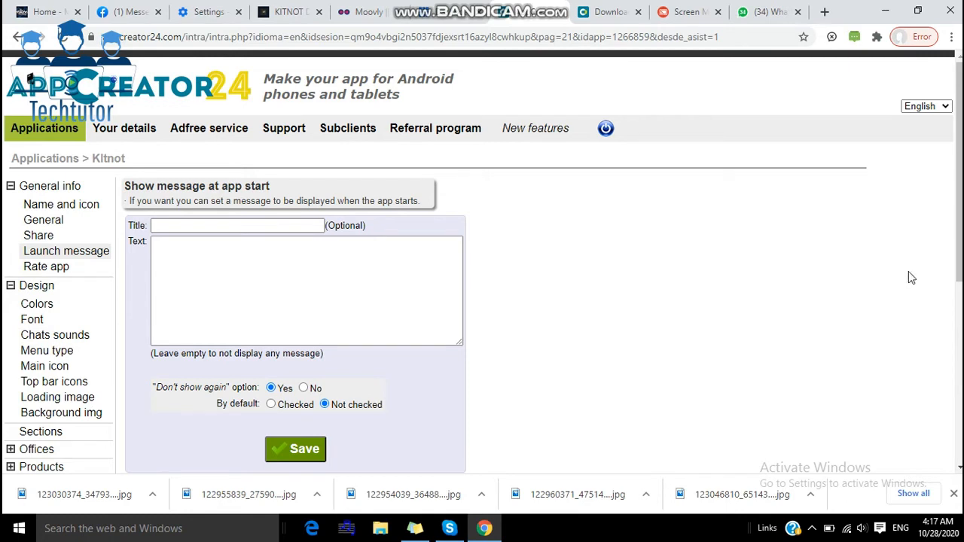
scroll(628, 272, down, 2)
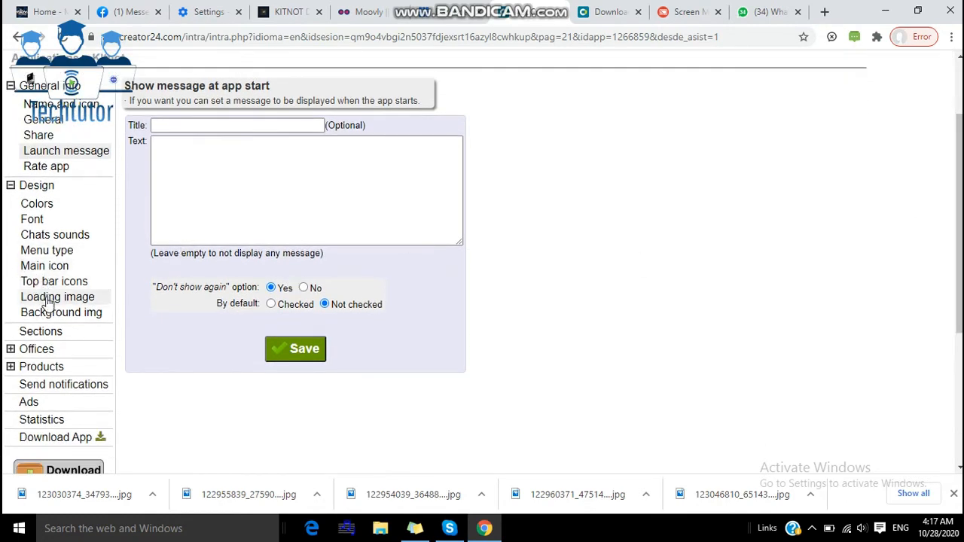
click(41, 251)
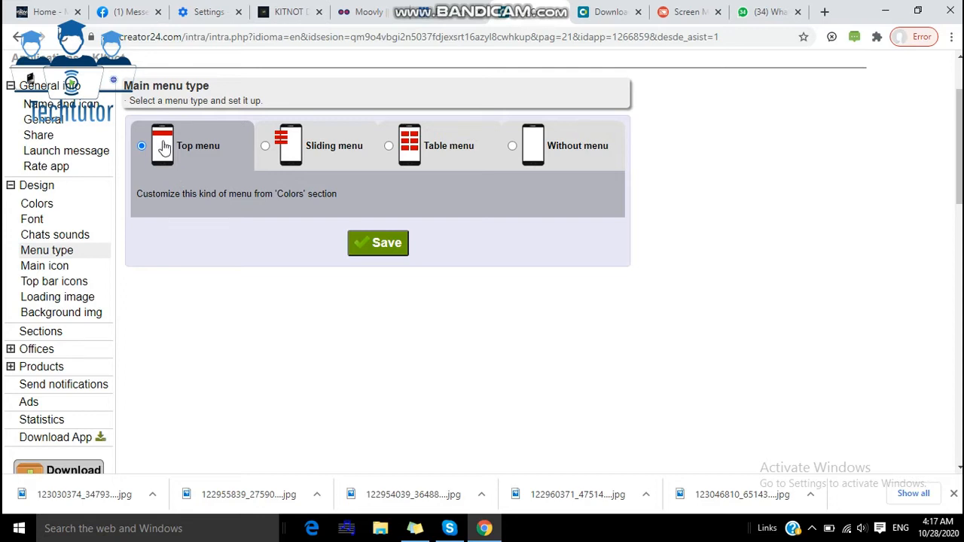
mouse_move(585, 7)
click(290, 12)
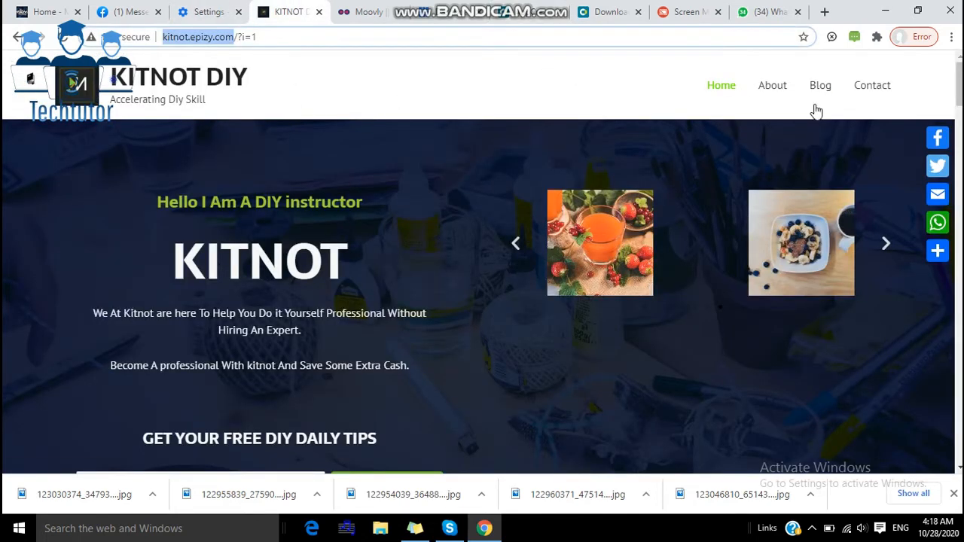
click(521, 12)
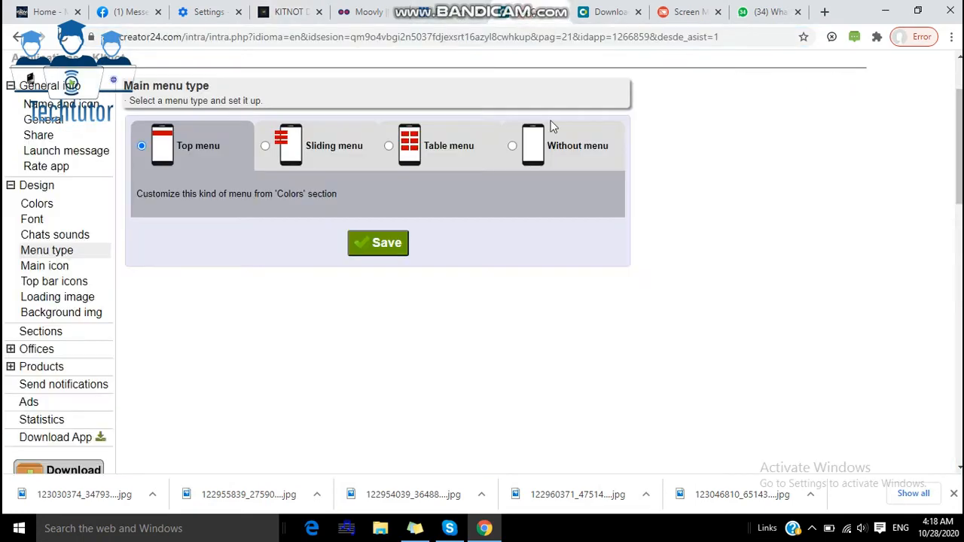
click(516, 145)
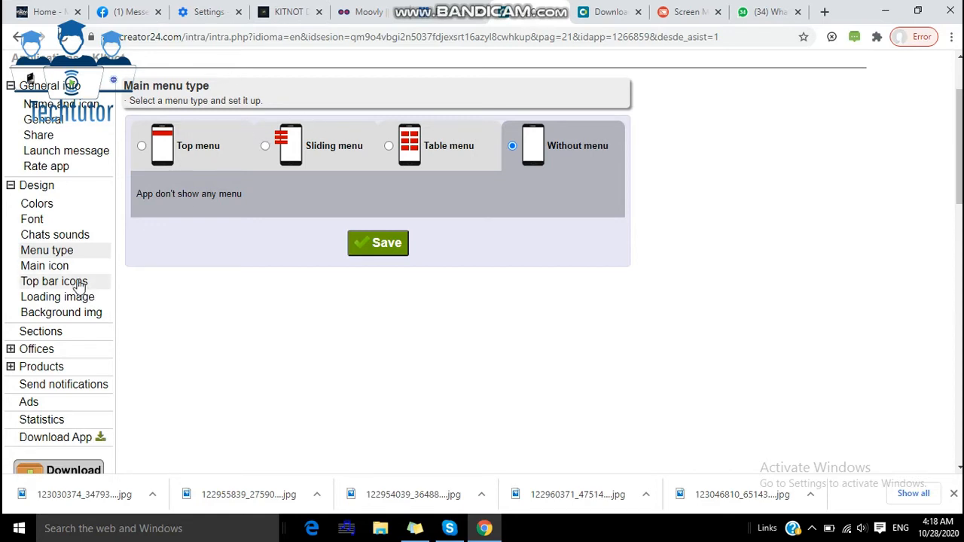
Review the app's Google Play rating message, share text and general info settings, including access and privacy policy
click(47, 168)
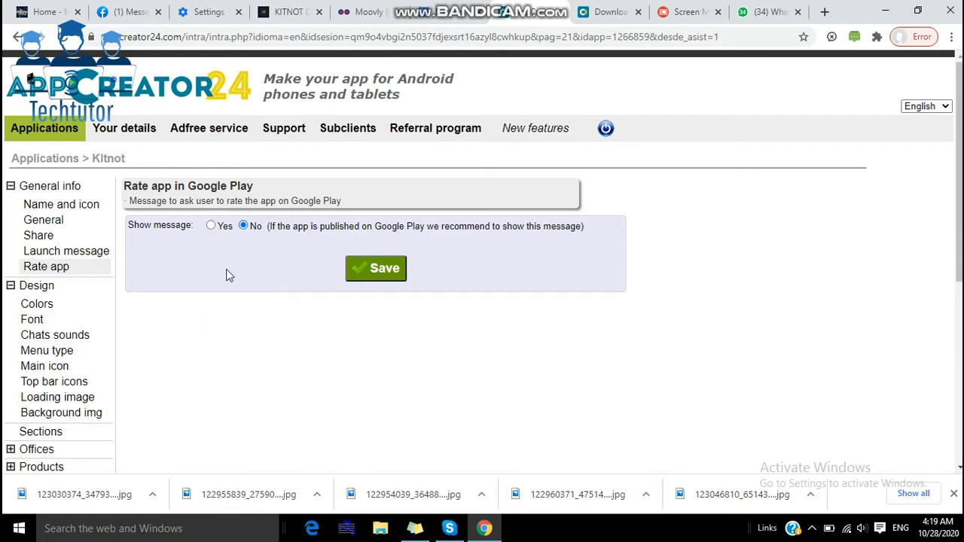
click(48, 238)
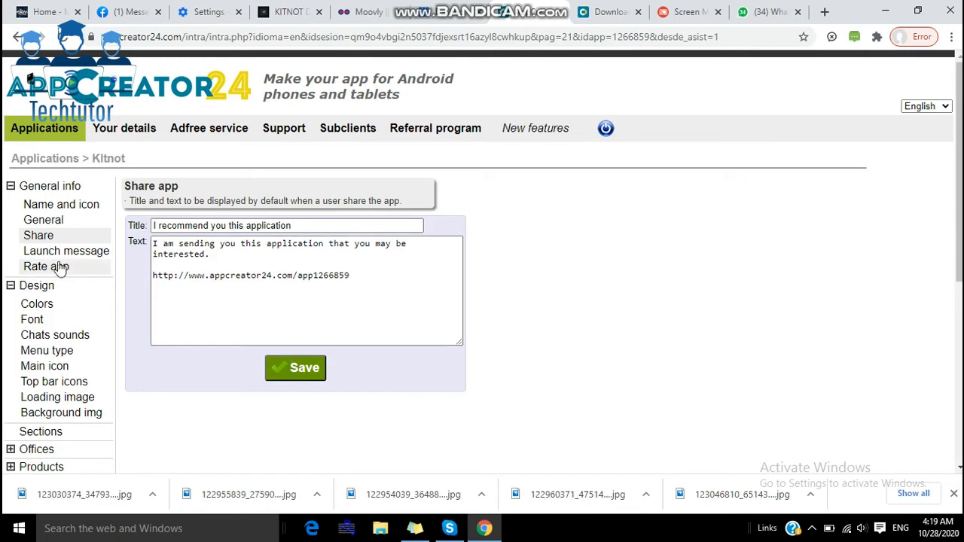
click(46, 224)
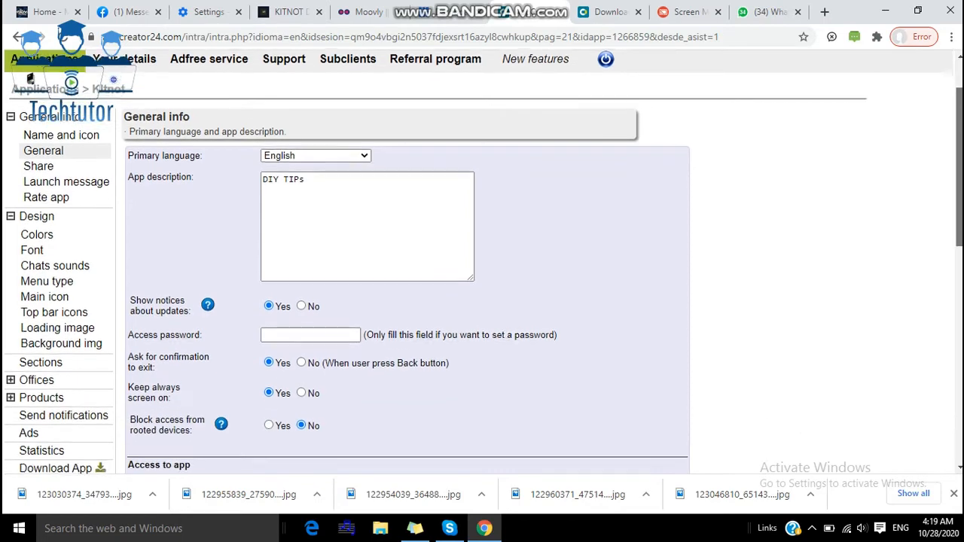
scroll(959, 238, down, 2)
scroll(482, 264, down, 2)
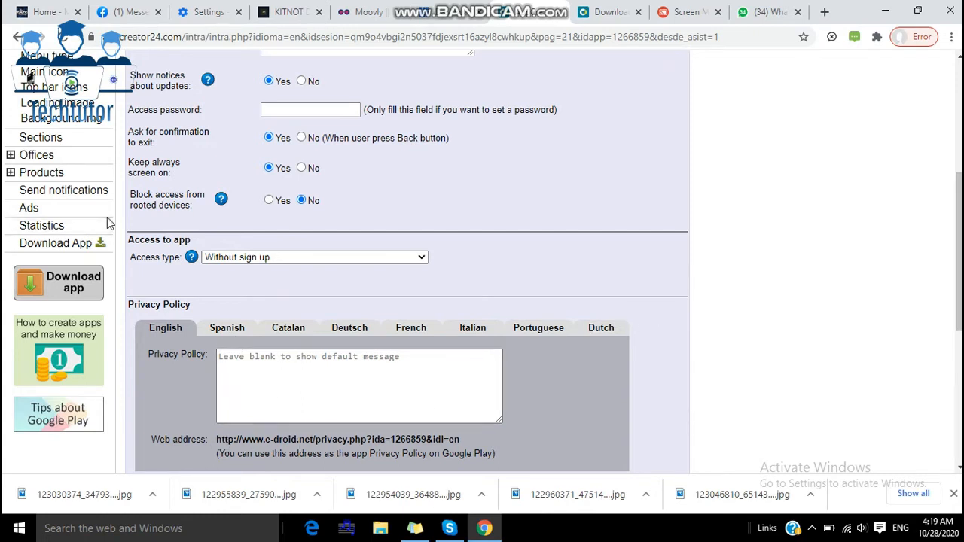
Review the app's section list, its banner, interstitial and native ad settings, and the usage statistics page
click(50, 142)
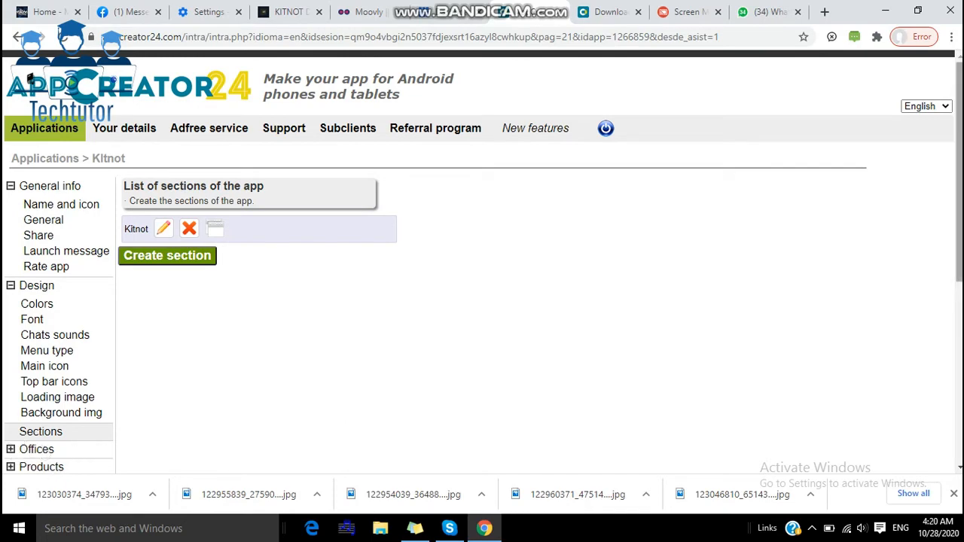
scroll(959, 172, down, 3)
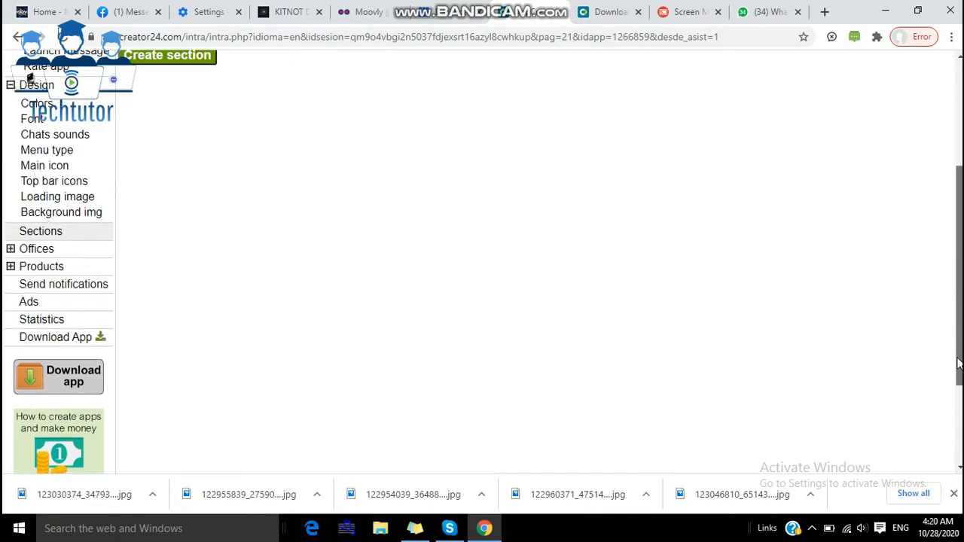
click(28, 303)
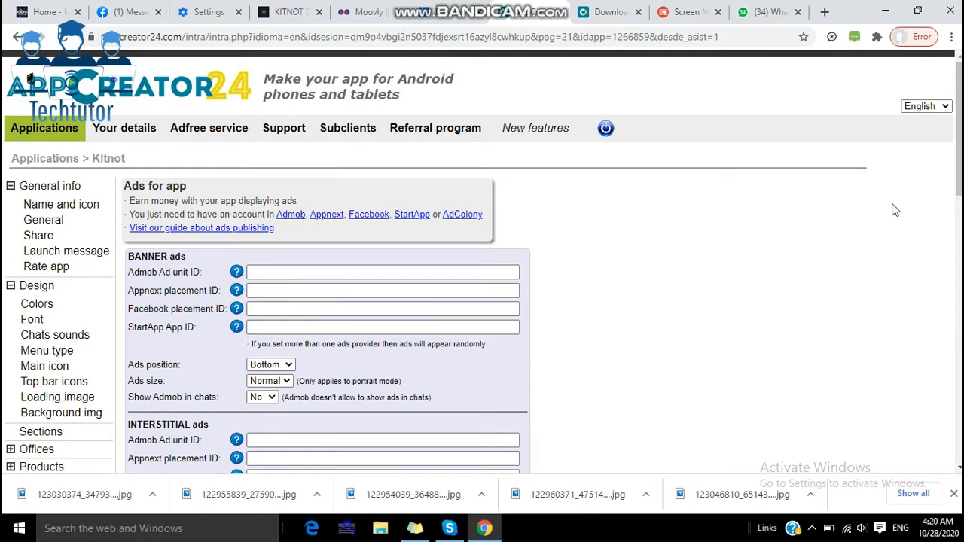
scroll(961, 166, down, 4)
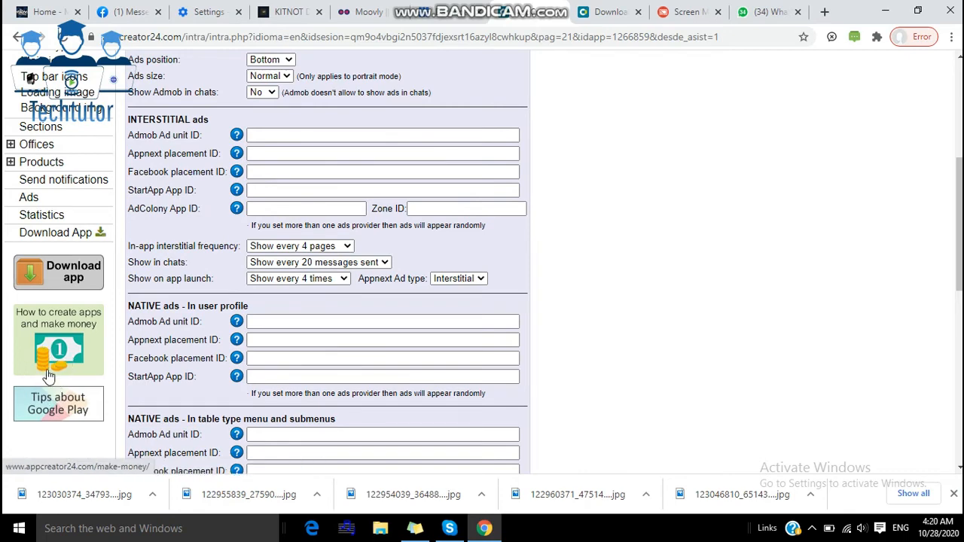
double_click(54, 217)
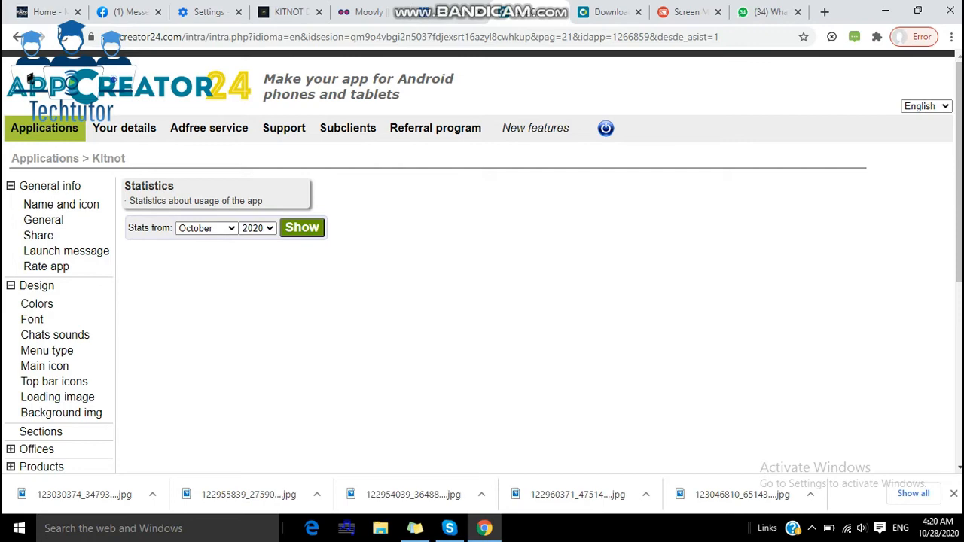
scroll(956, 317, down, 2)
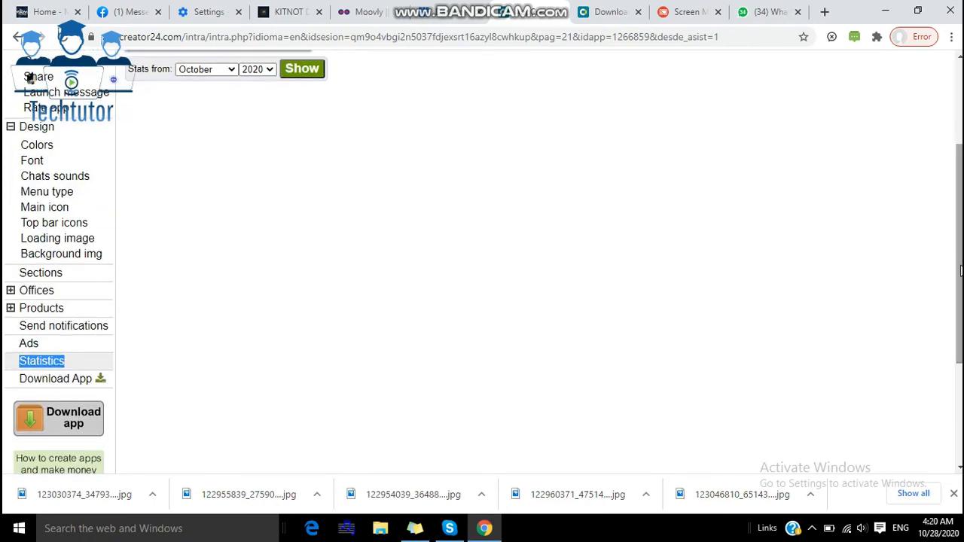
Start a new notification message for the app's users and examine its title, subtitle and open options
click(79, 328)
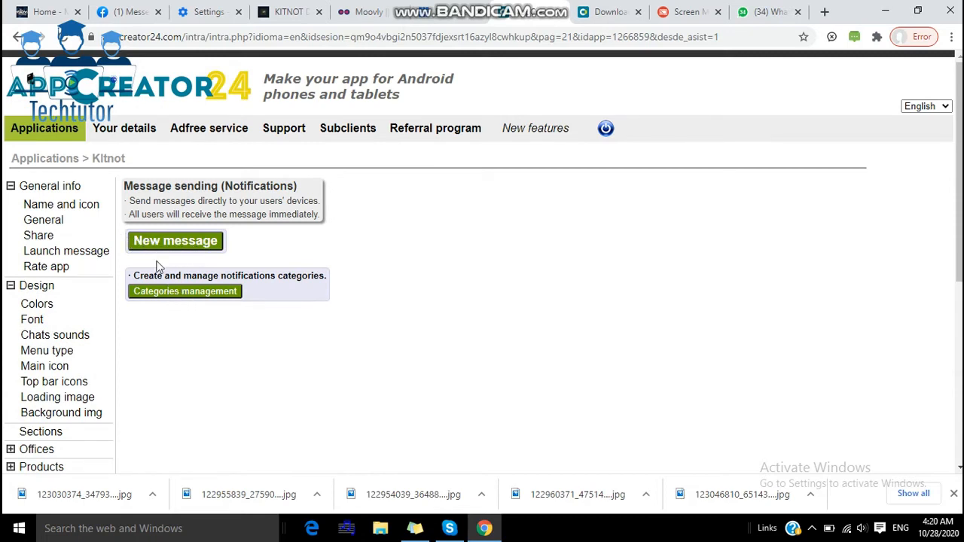
click(172, 249)
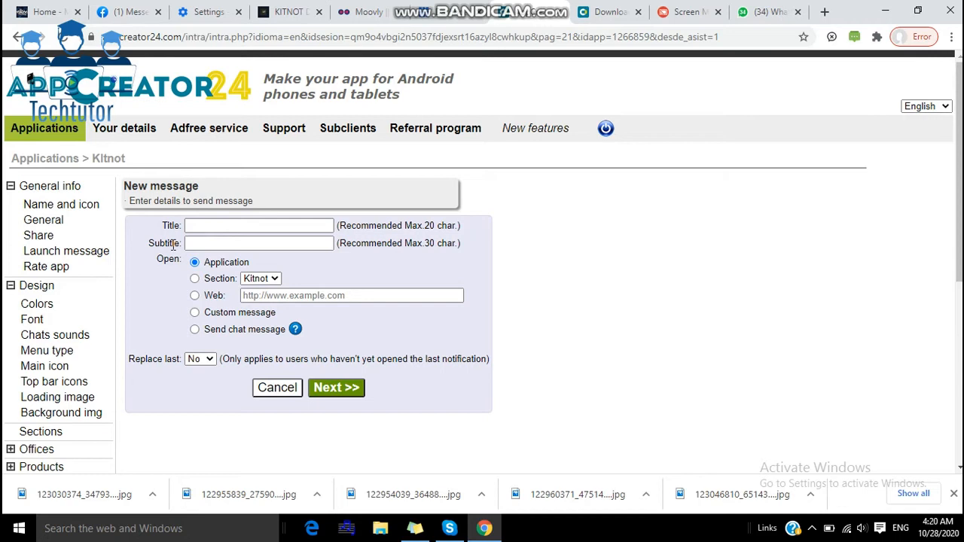
click(201, 225)
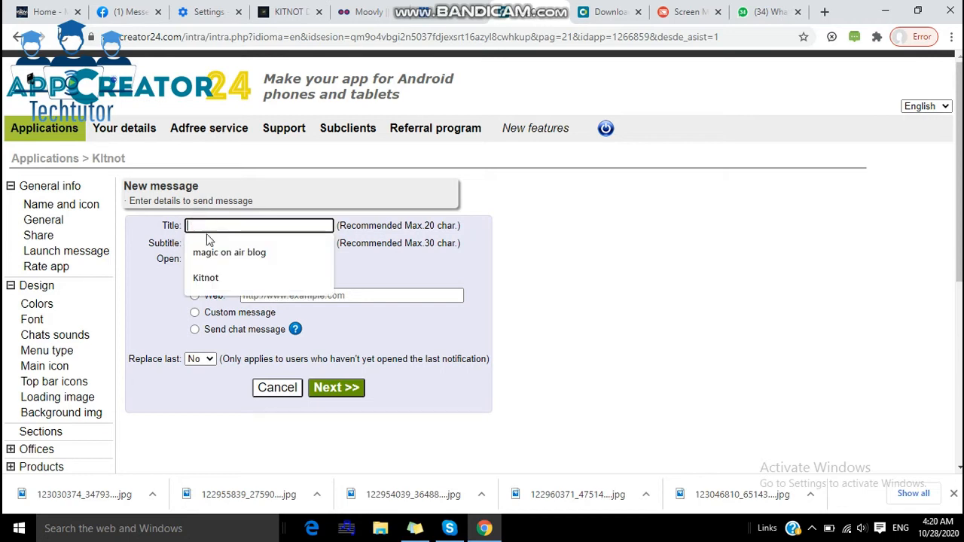
click(296, 196)
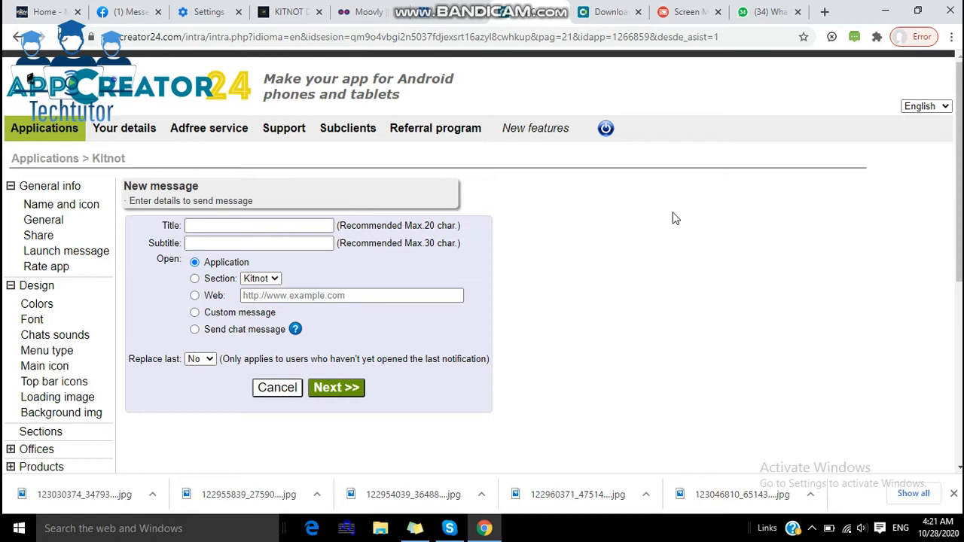
Open the app's name and icon settings and set the version name to 1.0
click(75, 187)
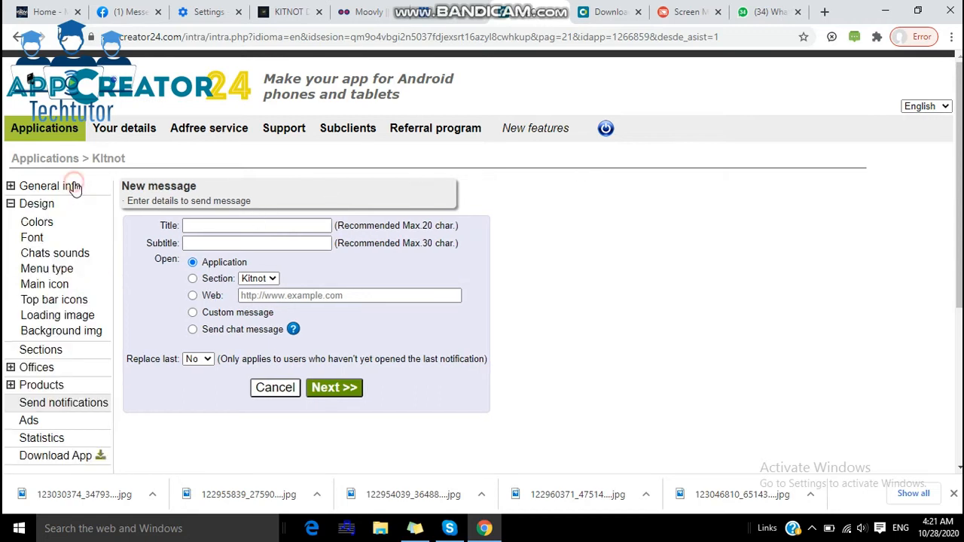
click(59, 189)
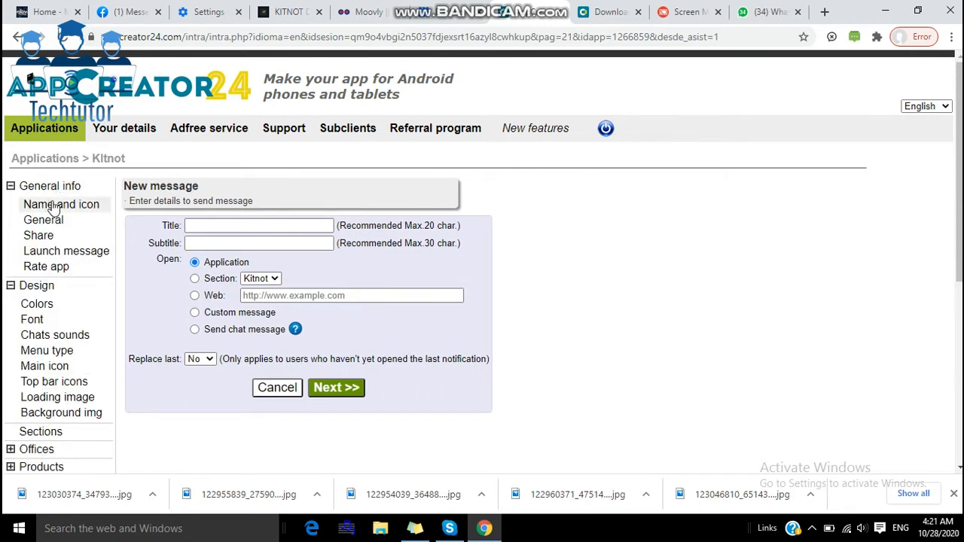
click(55, 206)
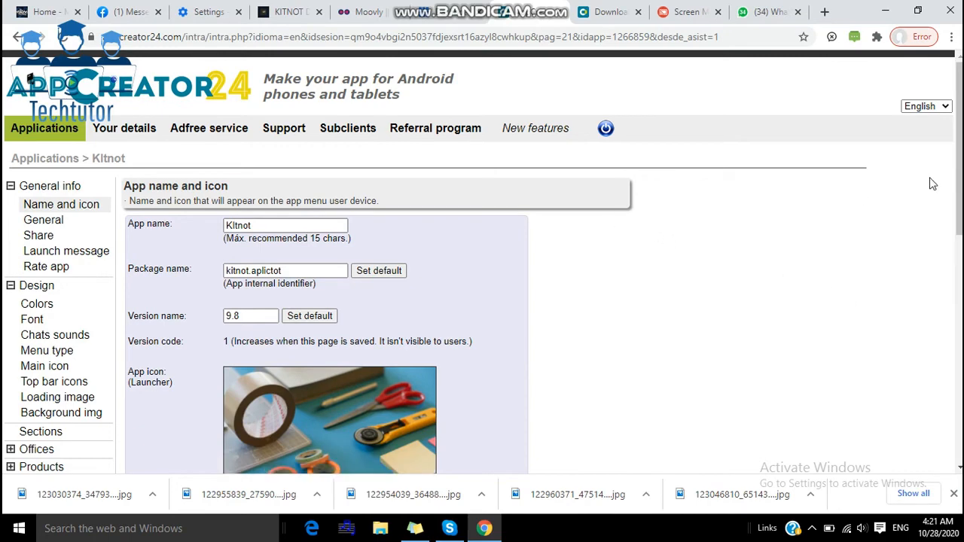
drag(957, 184, 955, 264)
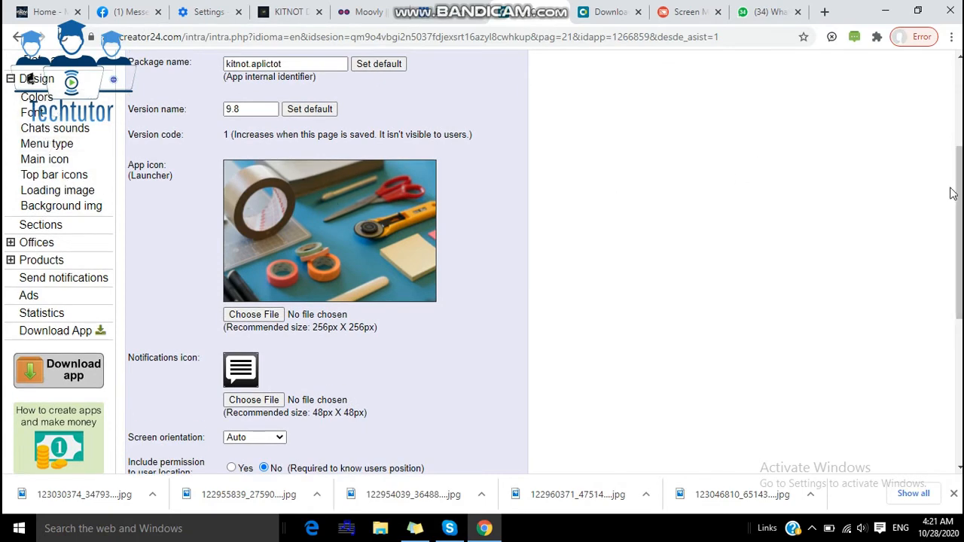
mouse_move(958, 192)
mouse_down()
mouse_move(960, 122)
mouse_move(958, 229)
mouse_move(960, 202)
mouse_up()
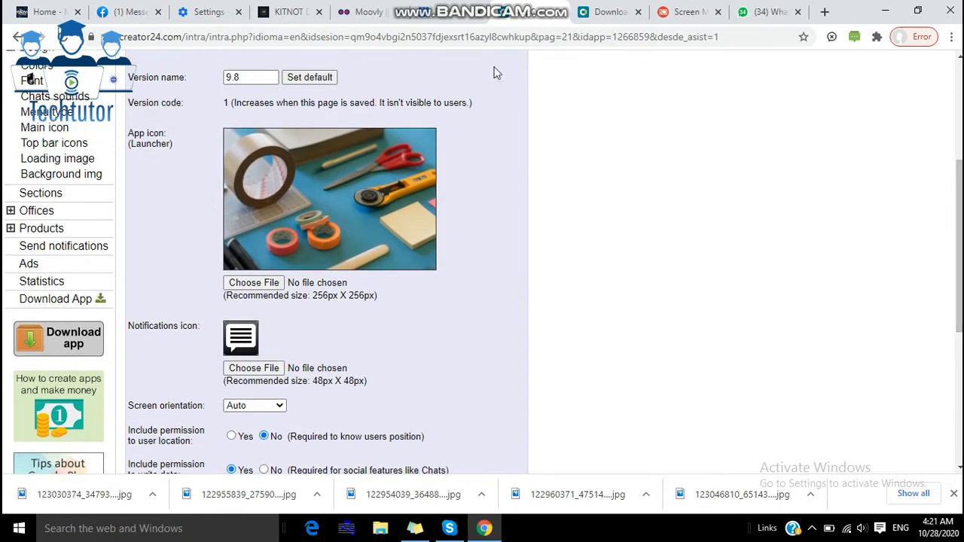
click(246, 76)
click(246, 76)
click(246, 76)
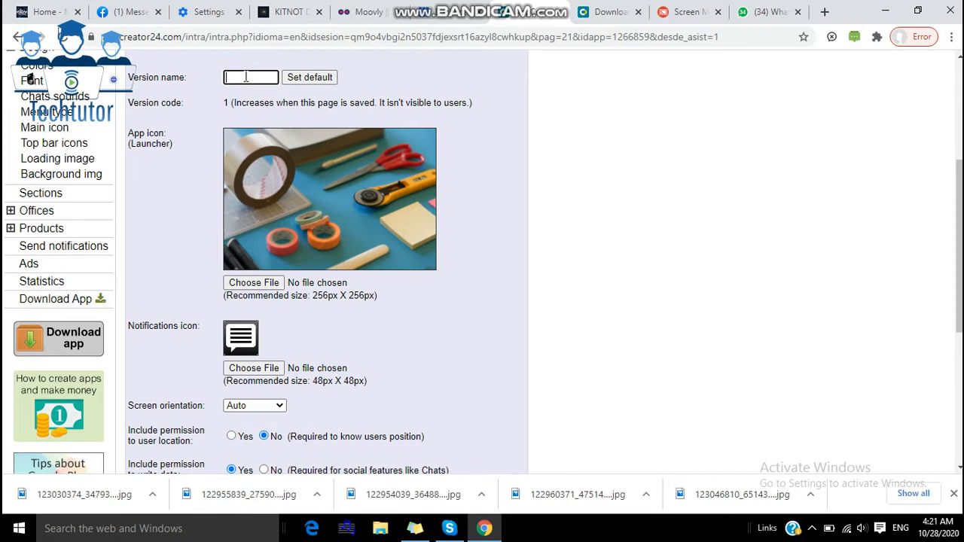
text(1)
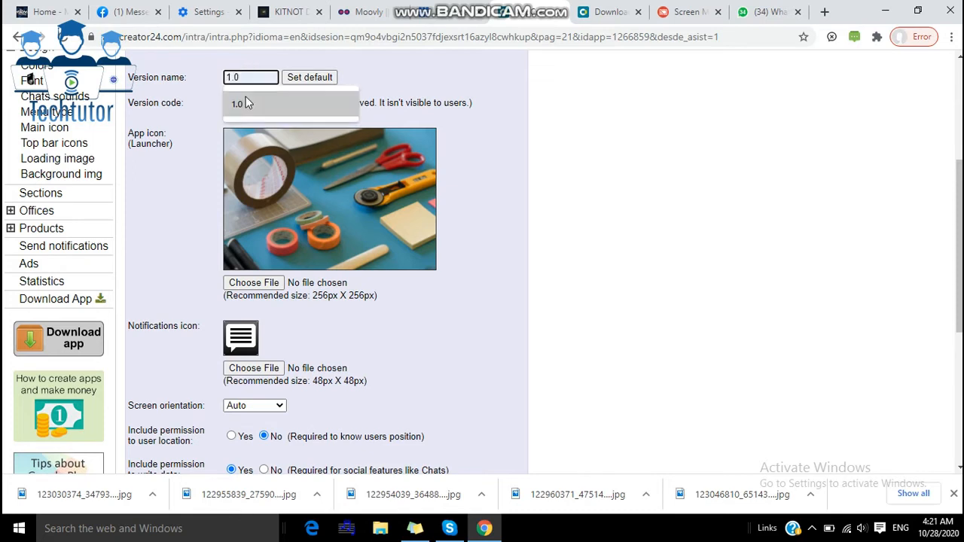
click(246, 96)
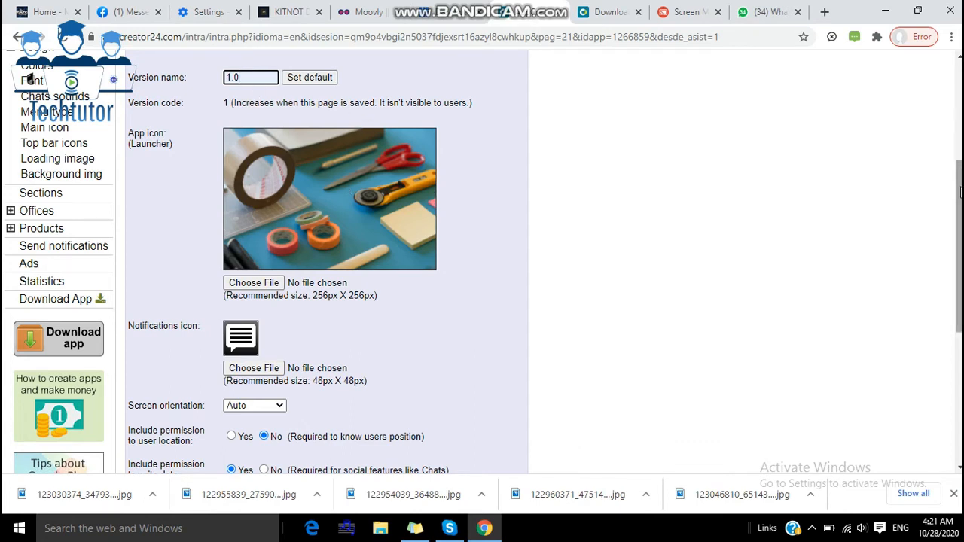
Try generating .apk and .aab on save, read the information about both formats, and switch back to generating only .apk
drag(960, 183, 947, 309)
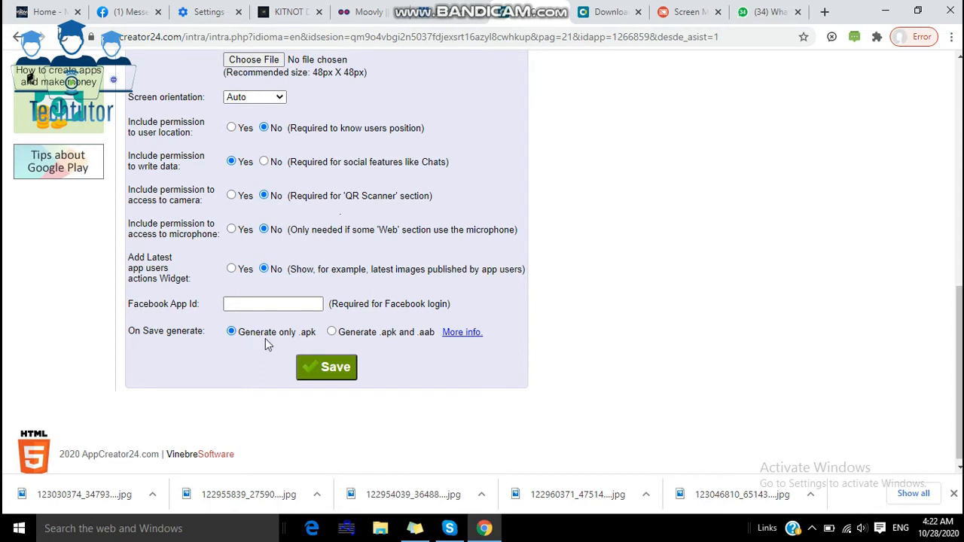
click(331, 332)
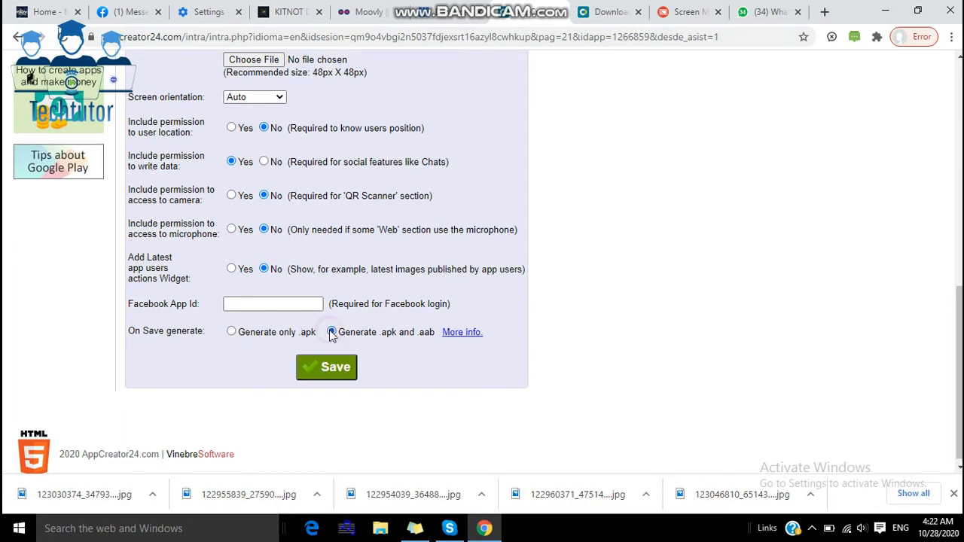
click(453, 334)
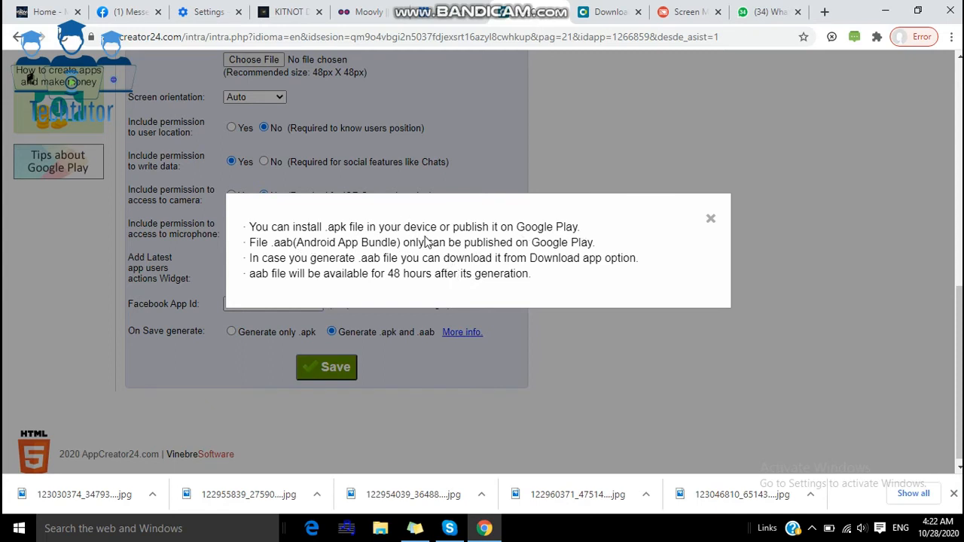
click(711, 219)
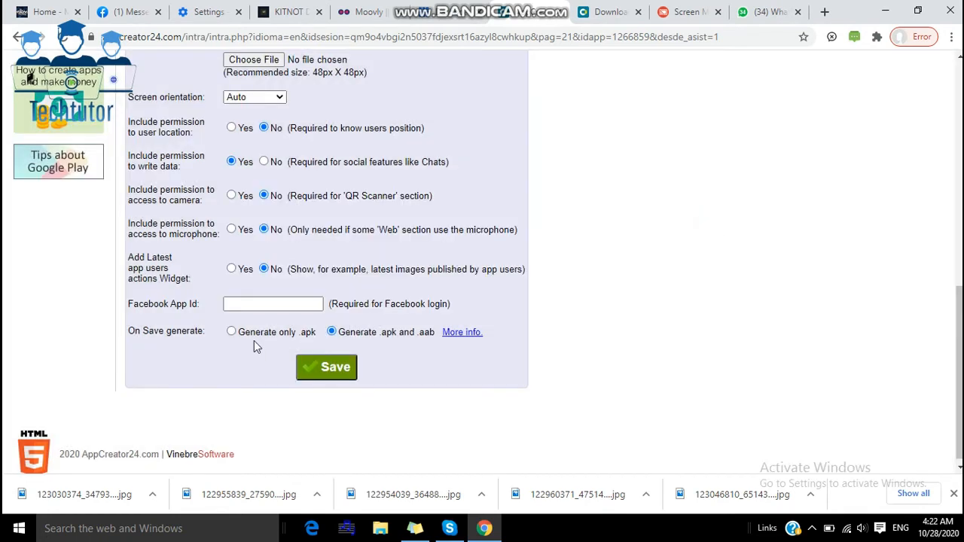
click(233, 333)
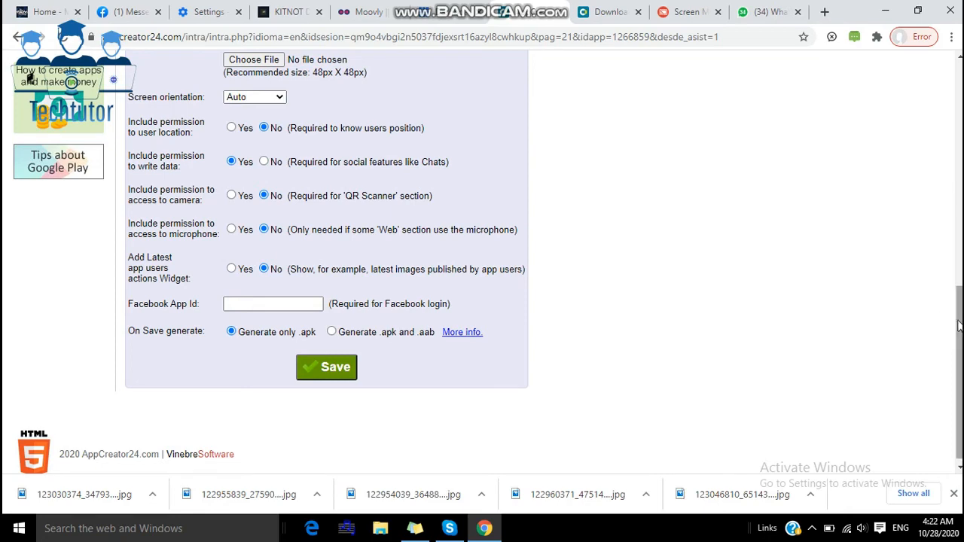
drag(960, 324, 954, 196)
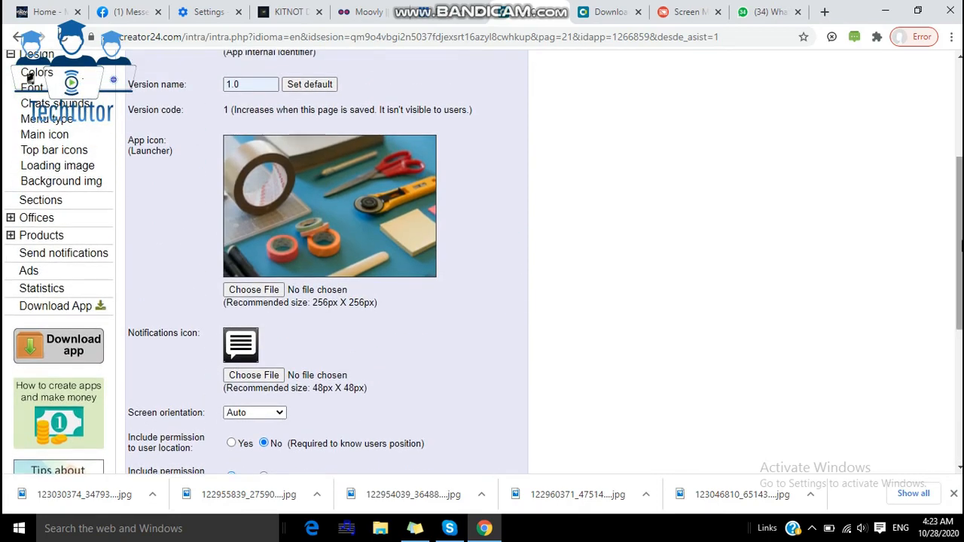
drag(961, 241, 959, 190)
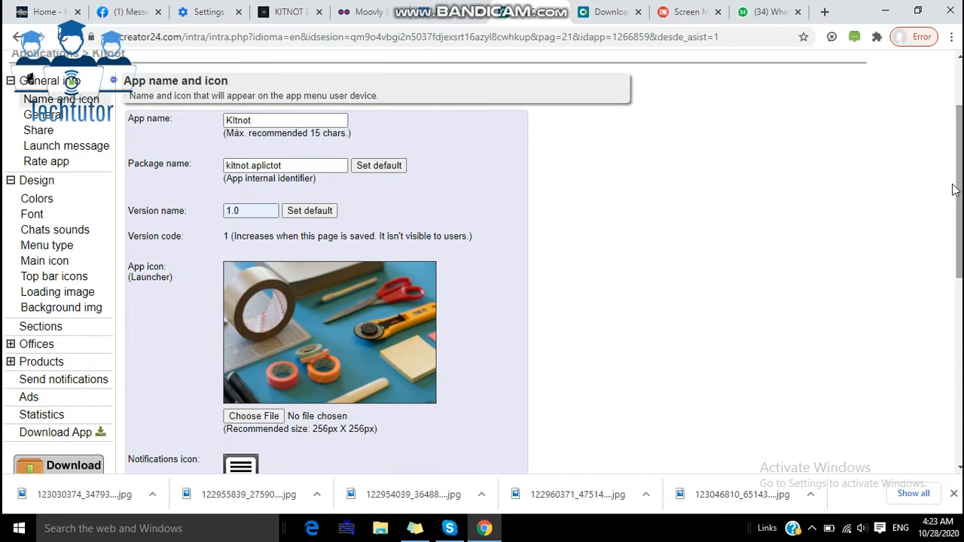
Review the app's main menu type, top menu icon, and general style and colour settings
click(42, 249)
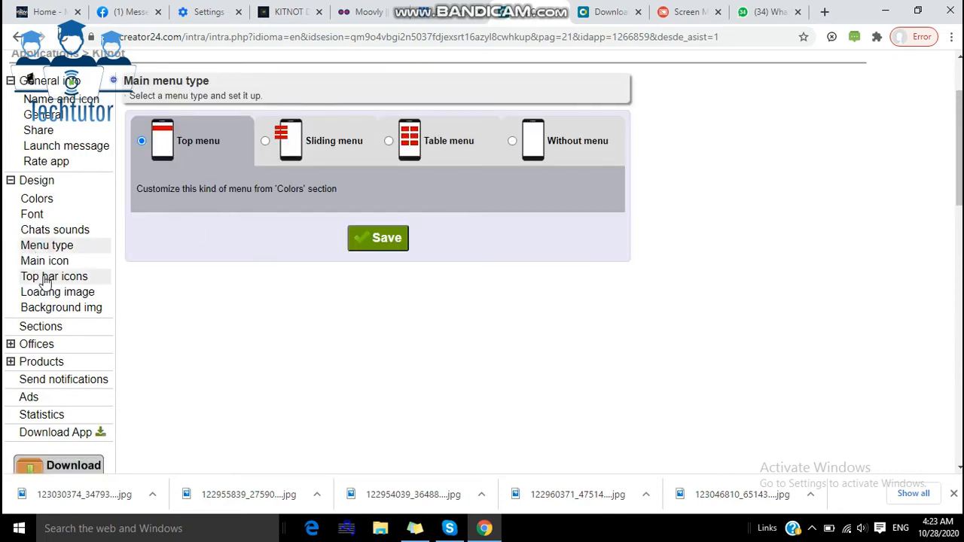
click(43, 262)
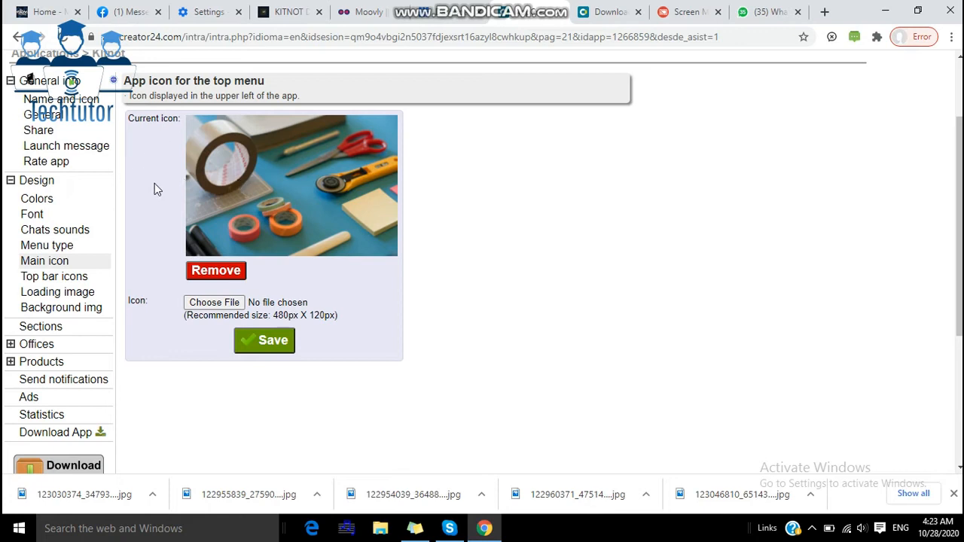
click(45, 200)
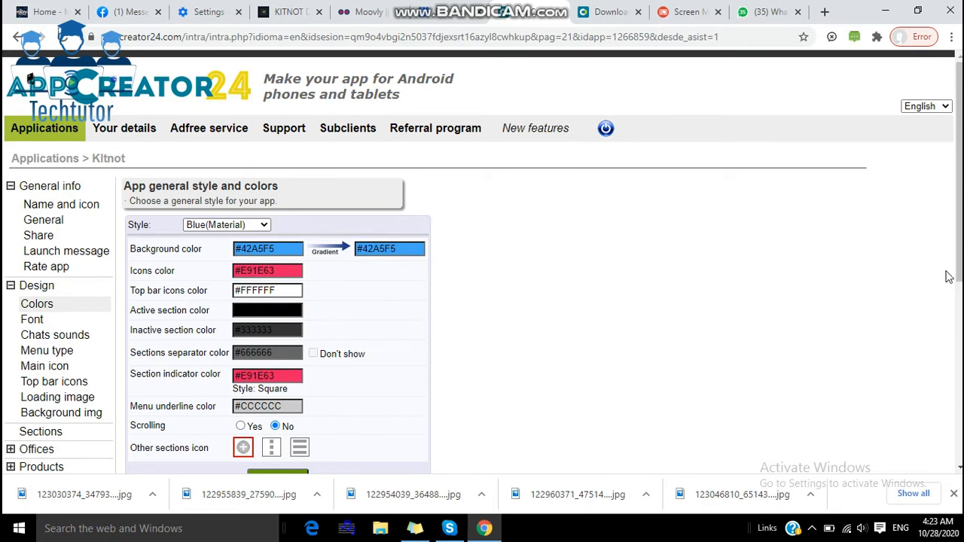
drag(959, 276, 959, 342)
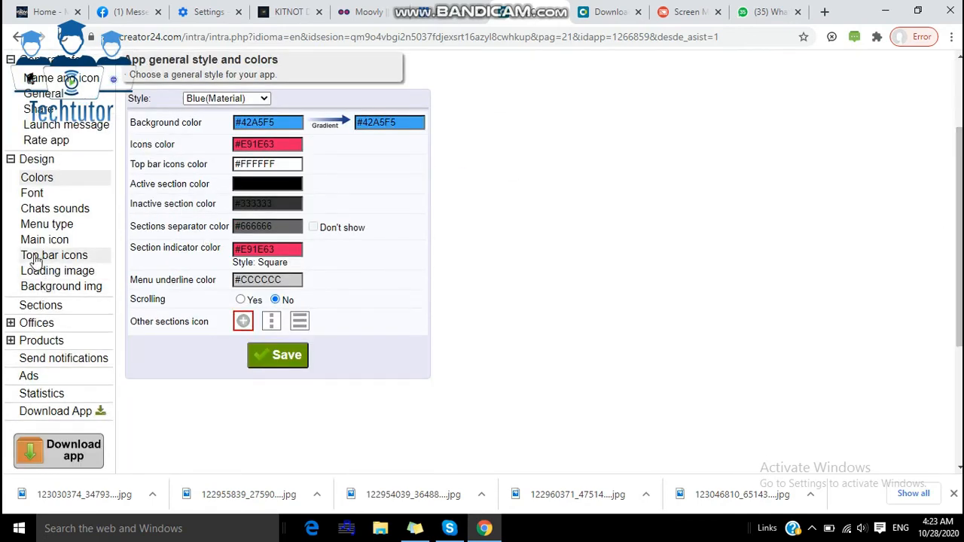
Open the app's background image settings and try the zoom option "Until with or height fill screen"
double_click(47, 290)
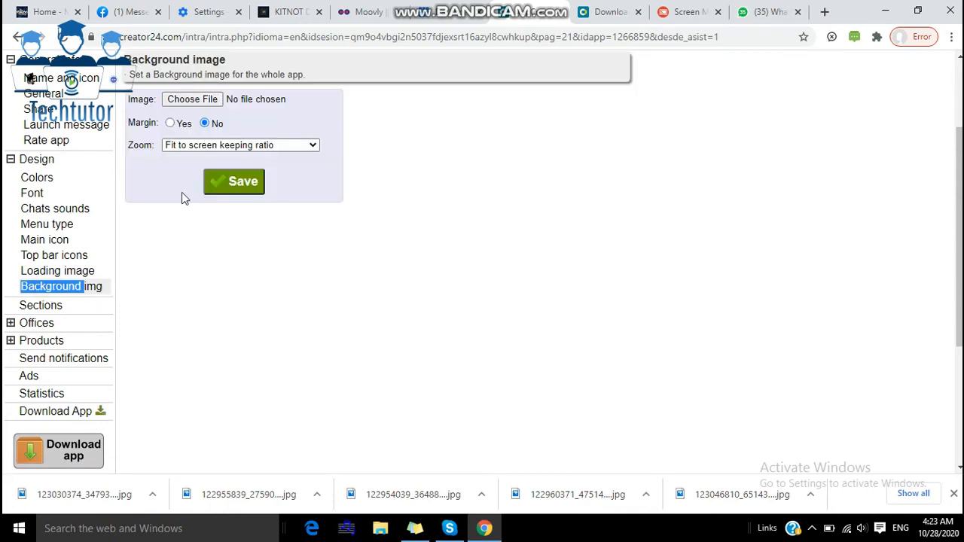
click(208, 149)
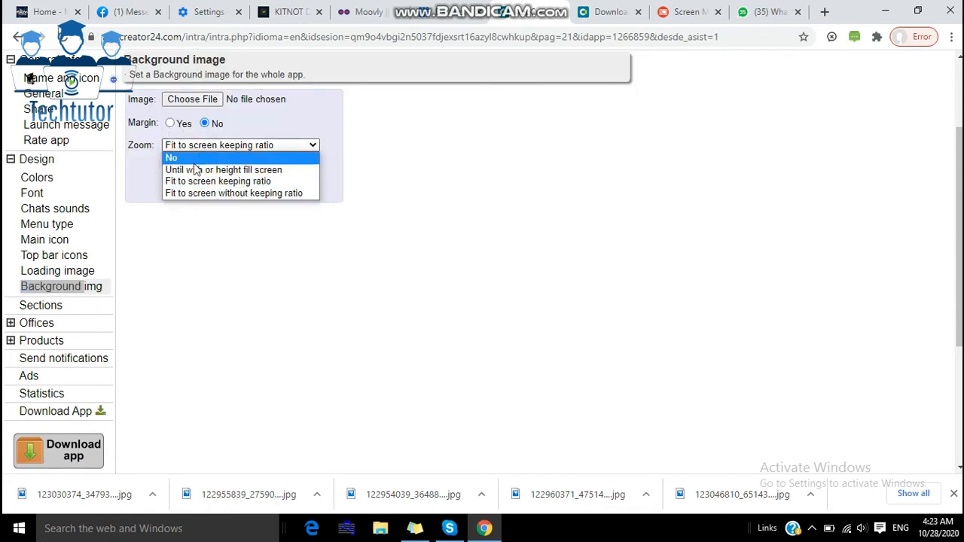
click(195, 171)
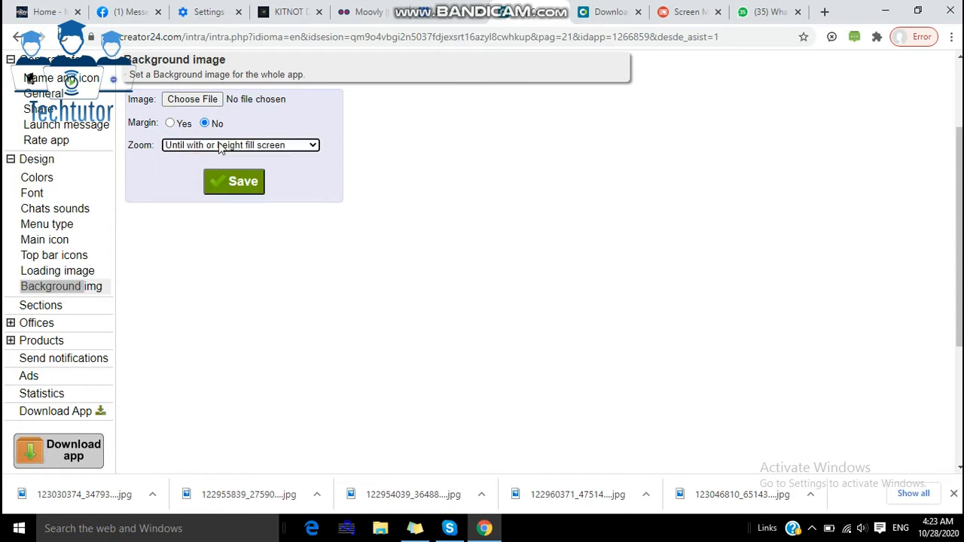
click(220, 148)
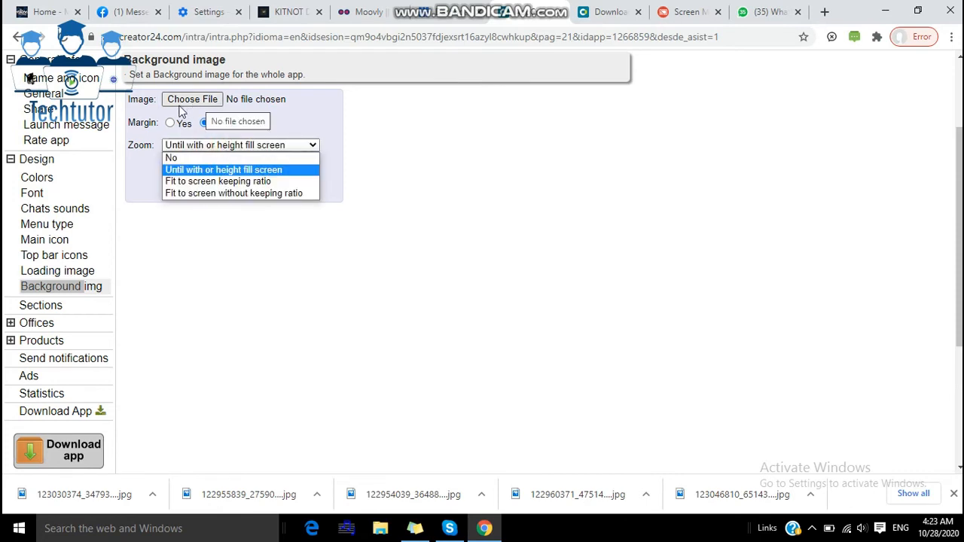
click(155, 160)
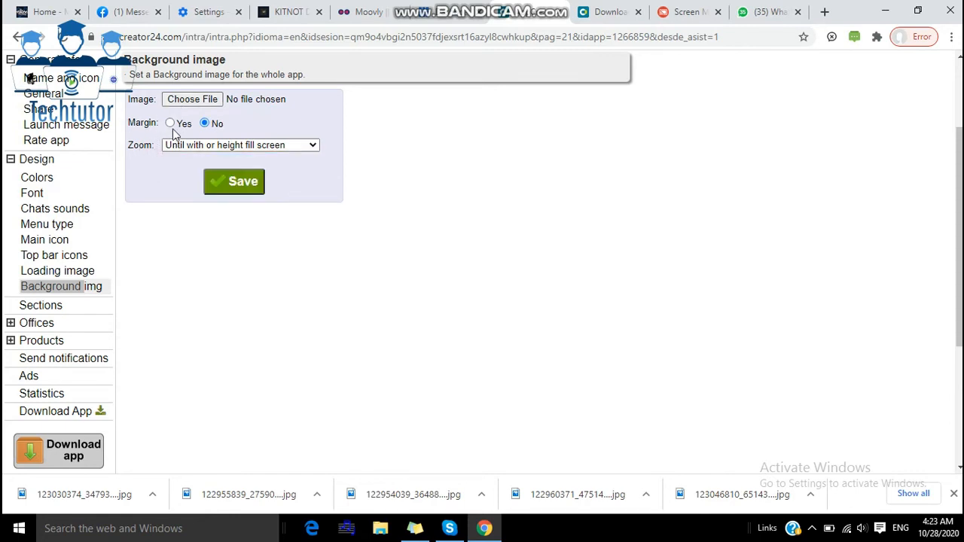
Open the loading (splash) image settings and try a display time of 1 second
click(82, 273)
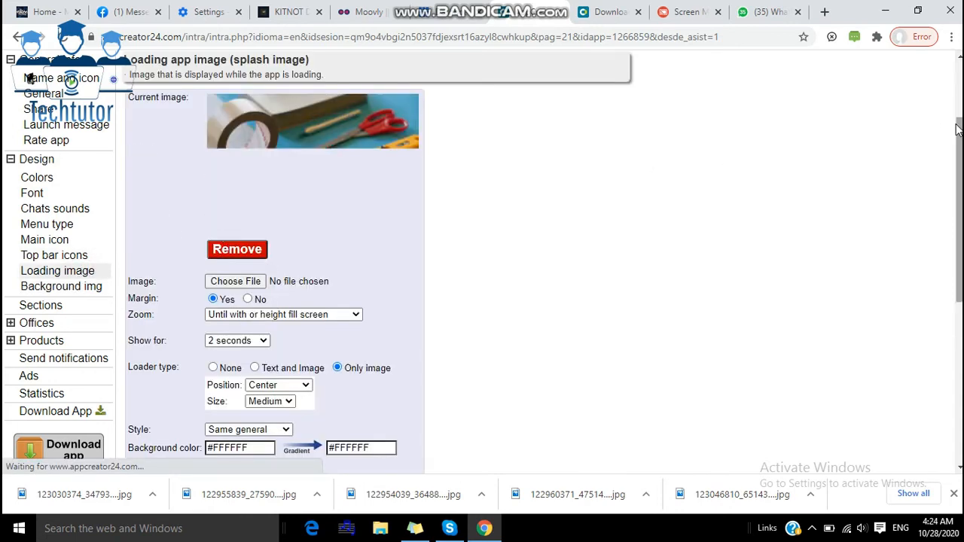
scroll(950, 217, down, 3)
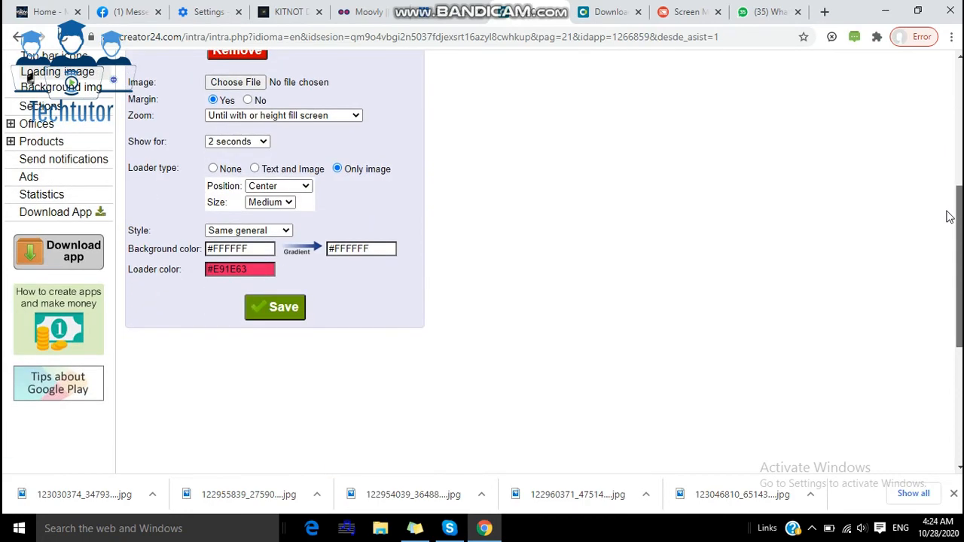
drag(950, 217, 950, 216)
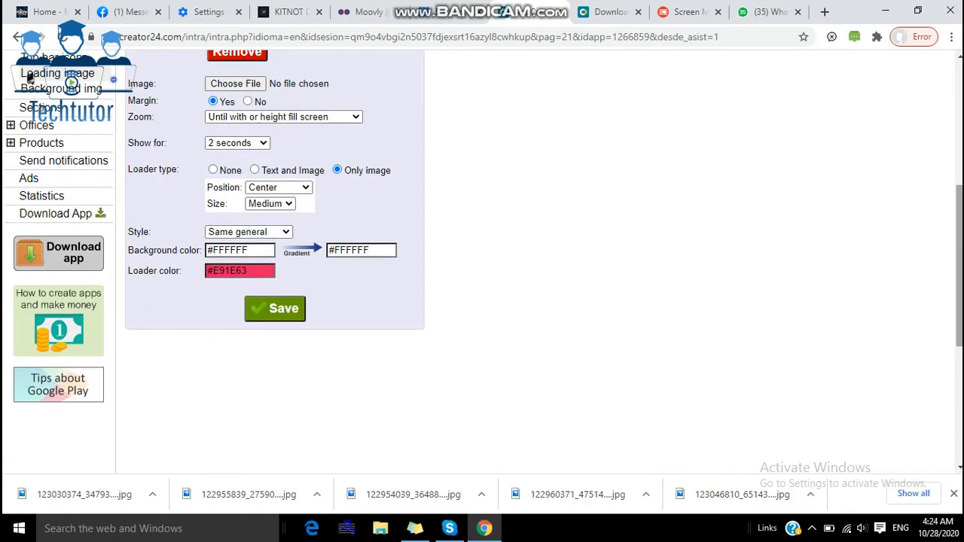
scroll(950, 217, up, 1)
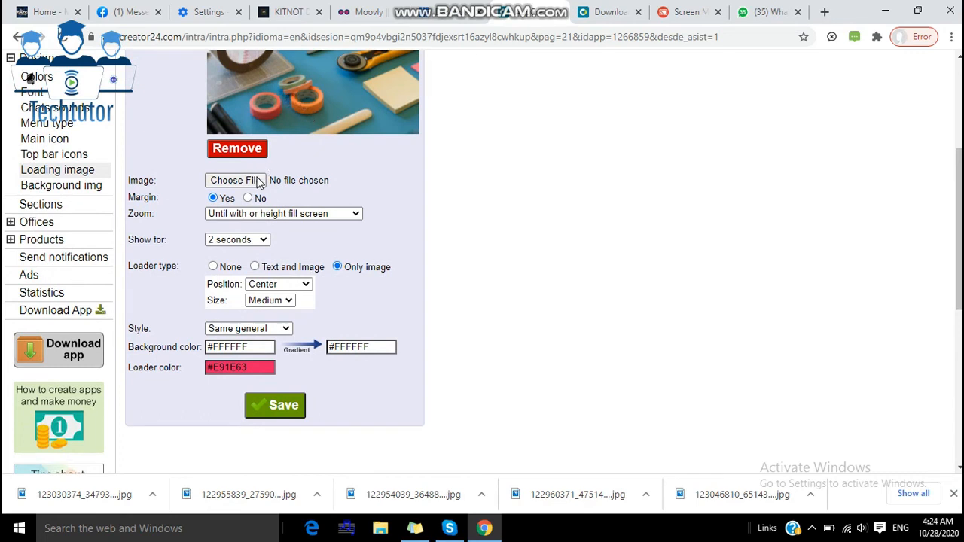
click(253, 241)
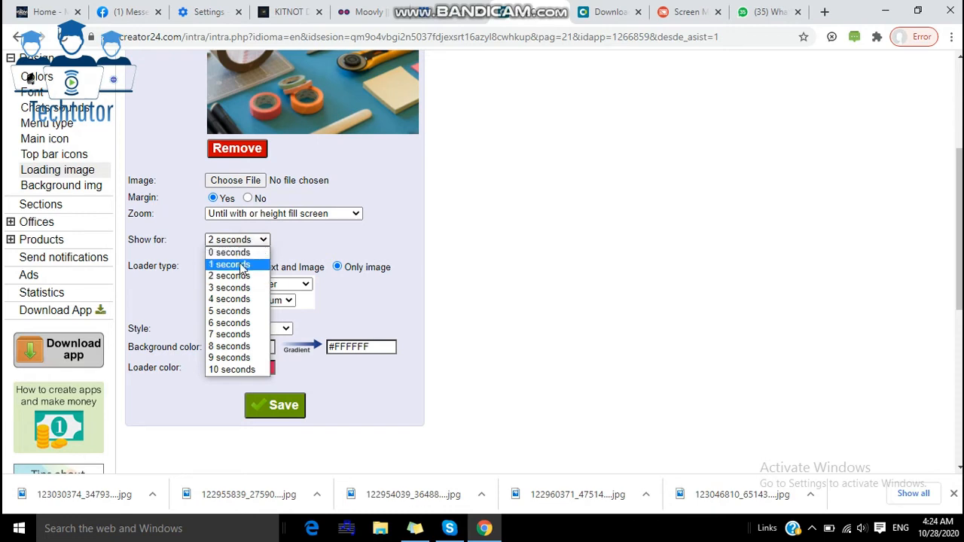
click(241, 267)
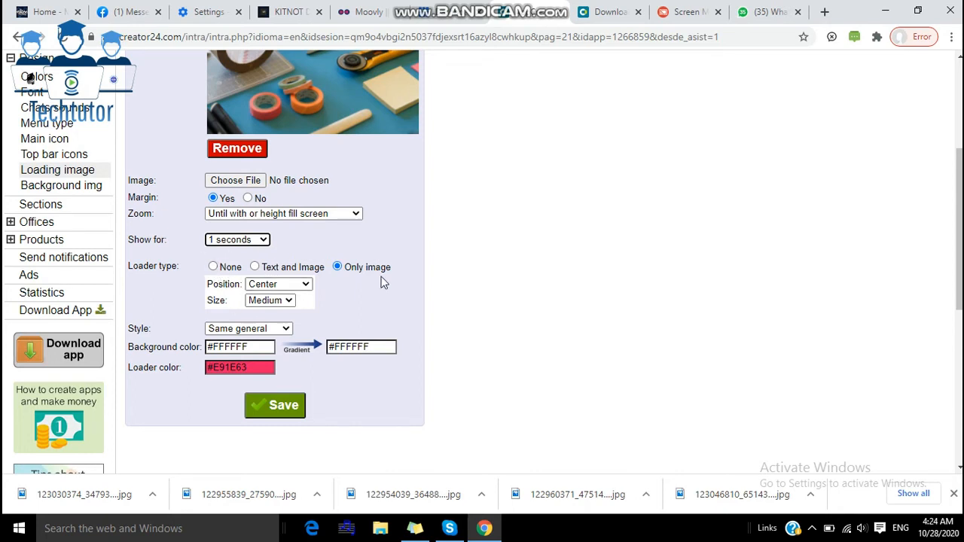
Check the installation on the mirrored phone screen and examine AppCreator24's banner, interstitial, native, in-chat and rewarded video ad settings
click(673, 11)
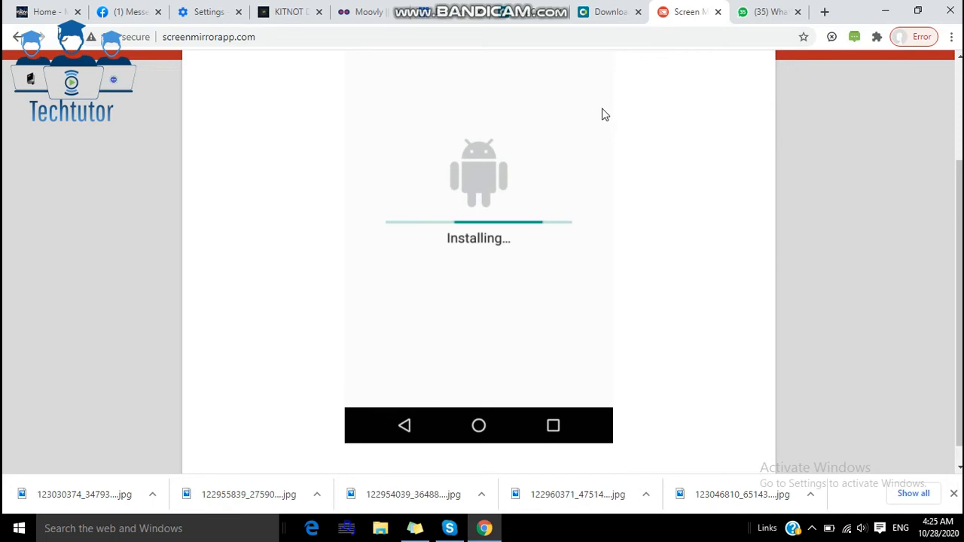
click(532, 9)
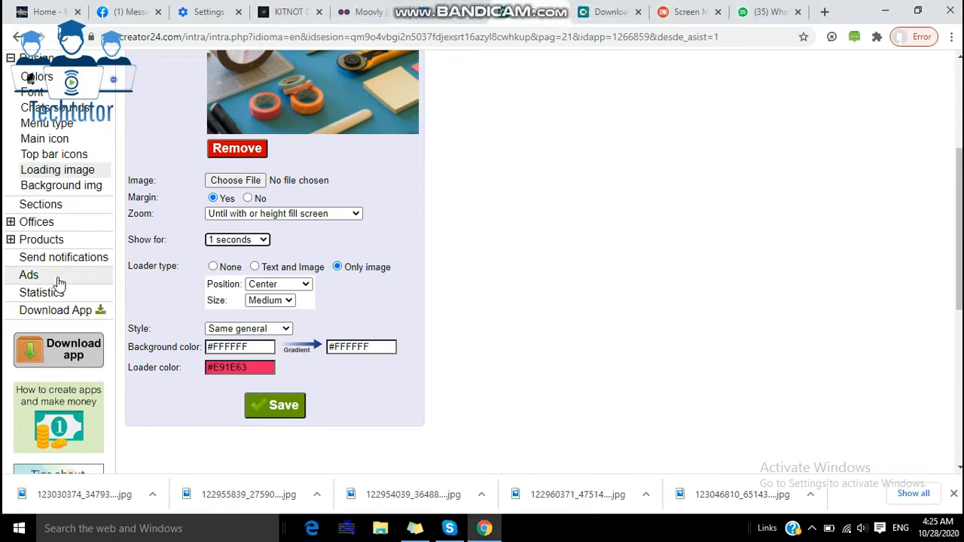
click(26, 278)
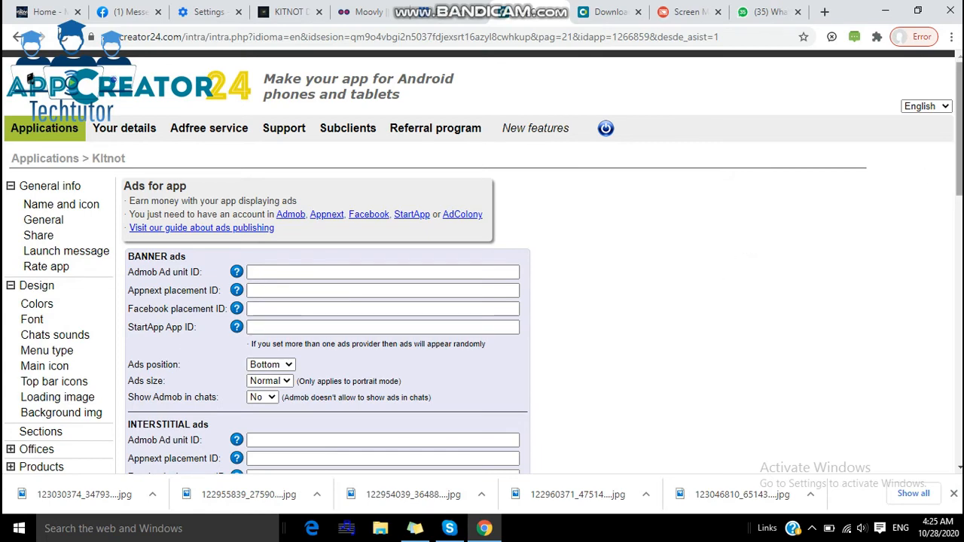
scroll(464, 173, down, 6)
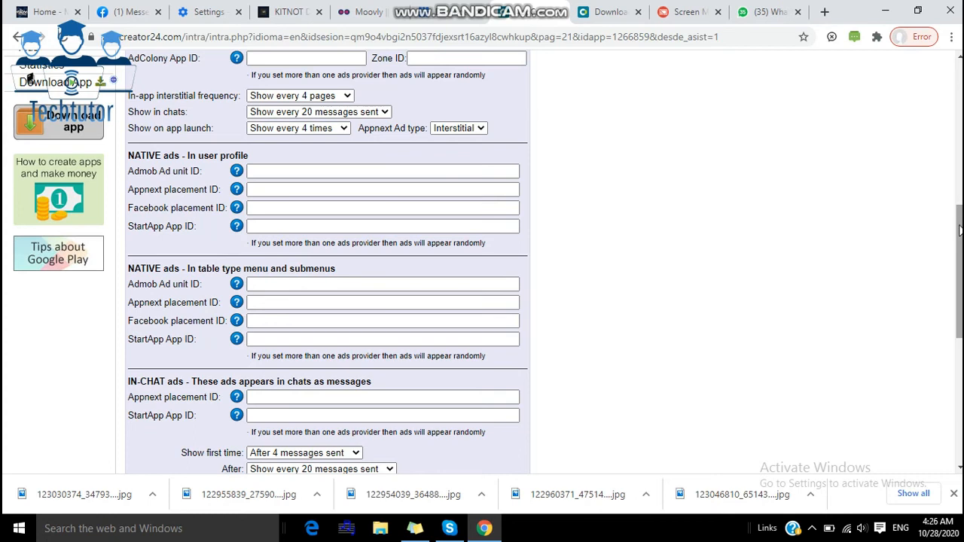
drag(960, 256, 951, 334)
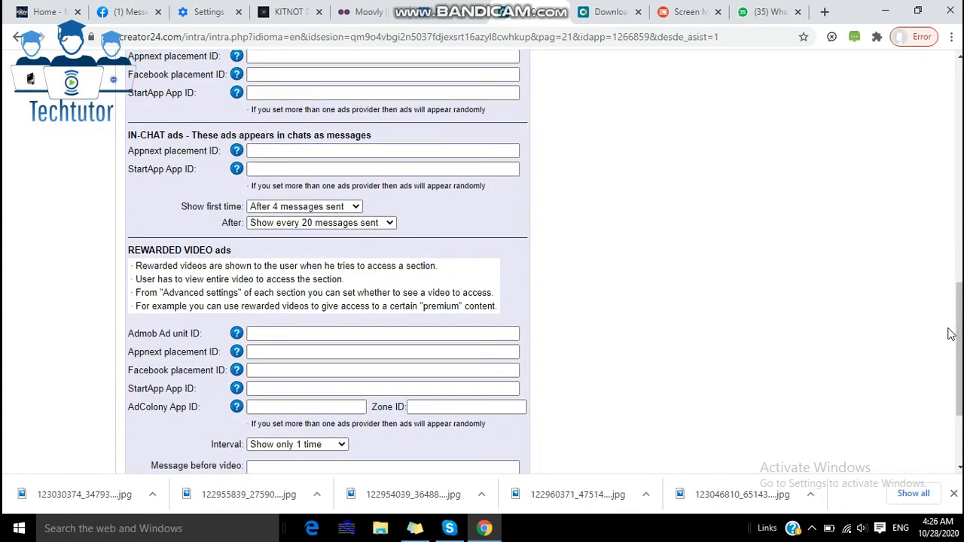
click(666, 13)
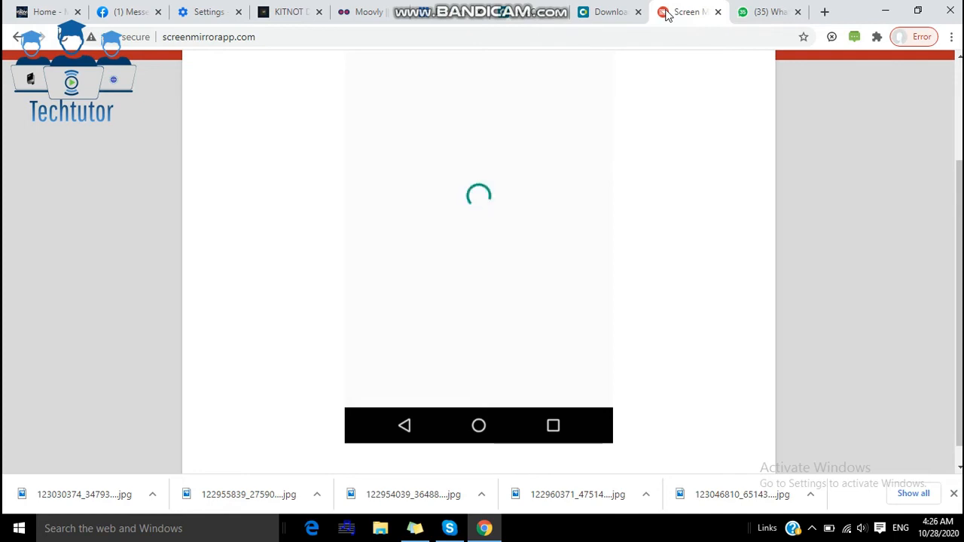
click(535, 11)
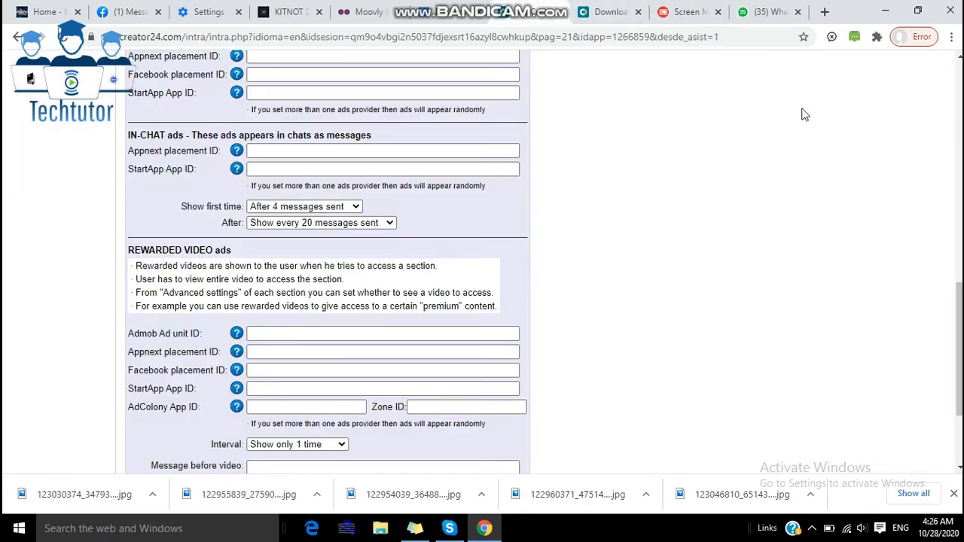
drag(959, 316, 959, 97)
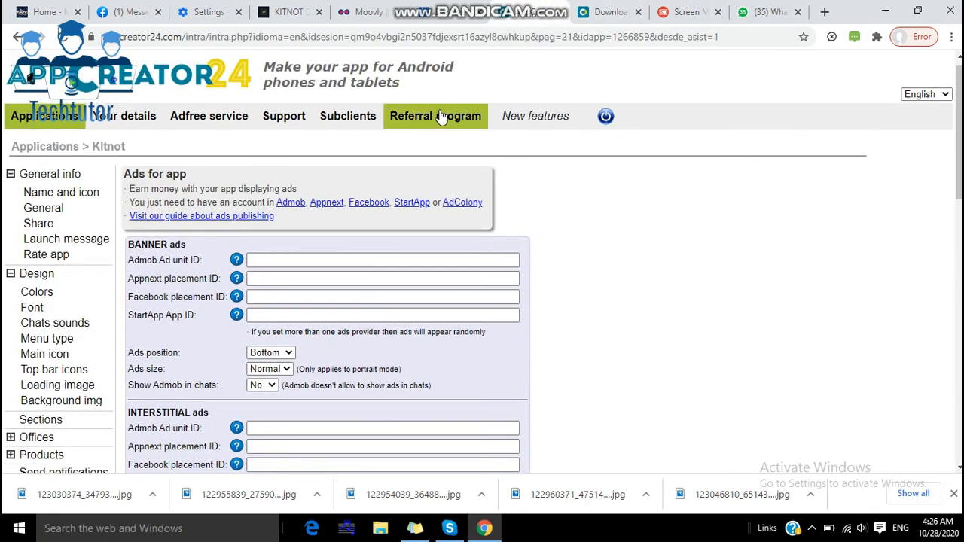
Examine the loading image and background image settings again and check the app's splash image on the mirrored phone screen
click(34, 390)
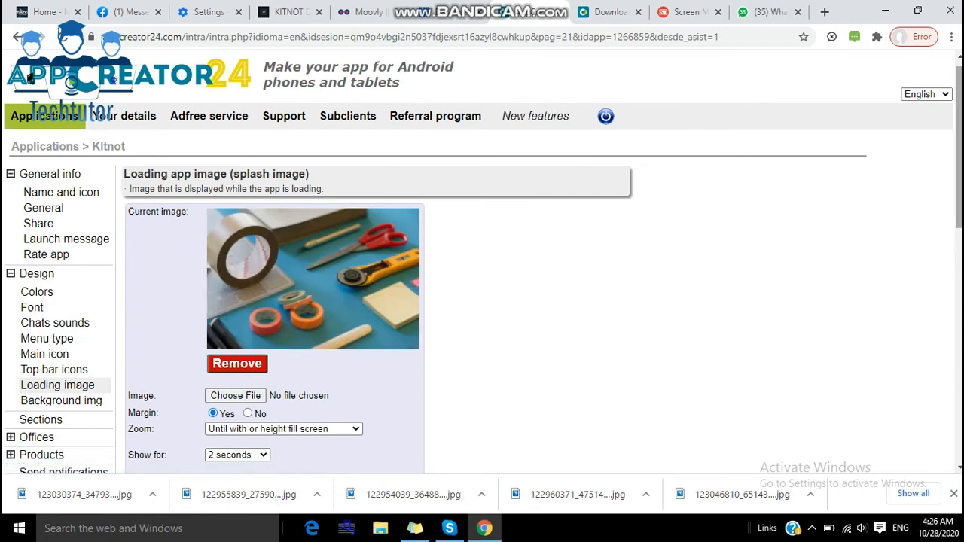
drag(961, 218, 961, 271)
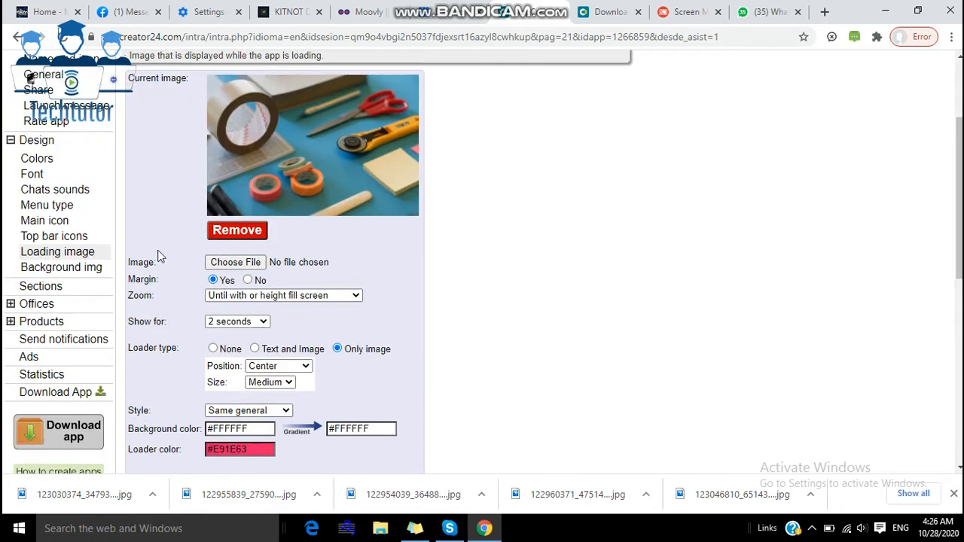
double_click(72, 269)
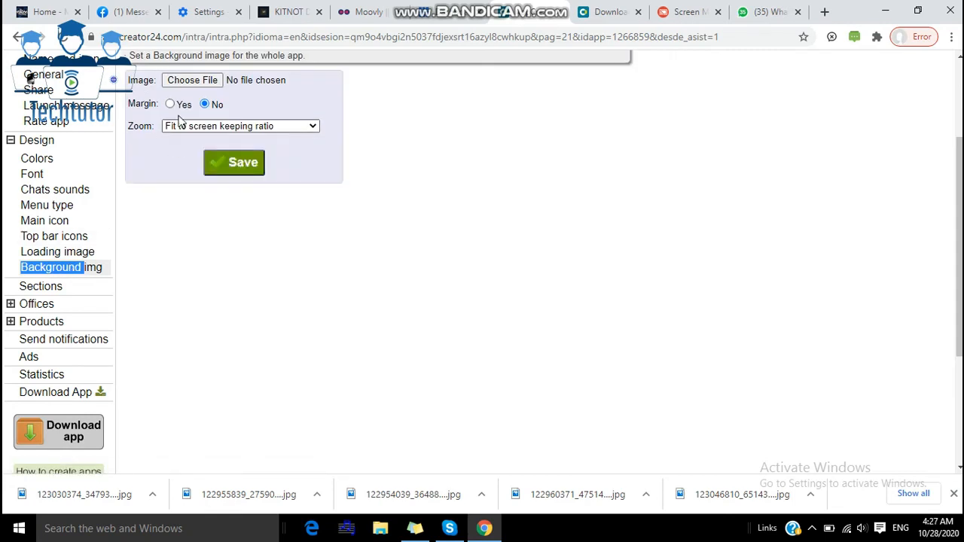
click(674, 9)
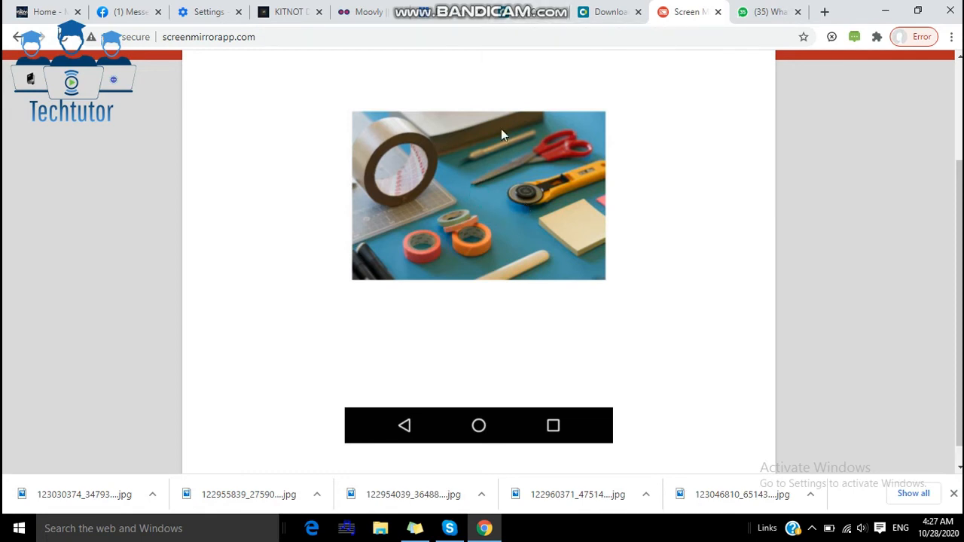
click(524, 12)
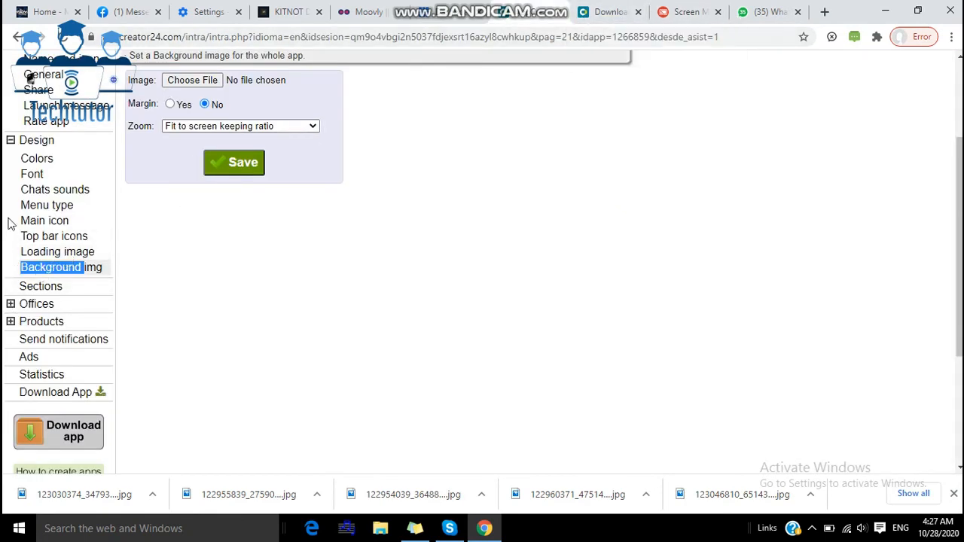
Review the enabled and disabled top bar icons, and examine the running app's top bar on the mirrored phone screen
double_click(64, 221)
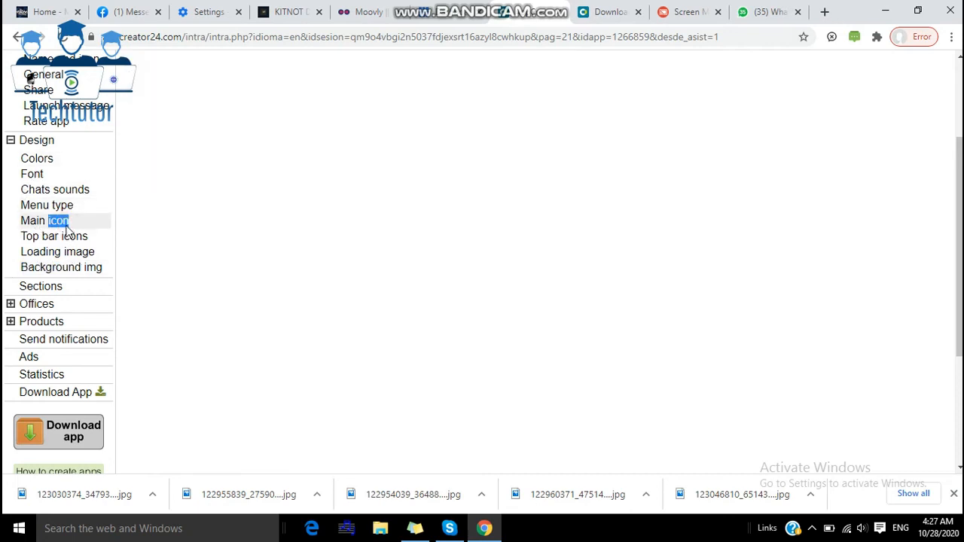
triple_click(64, 238)
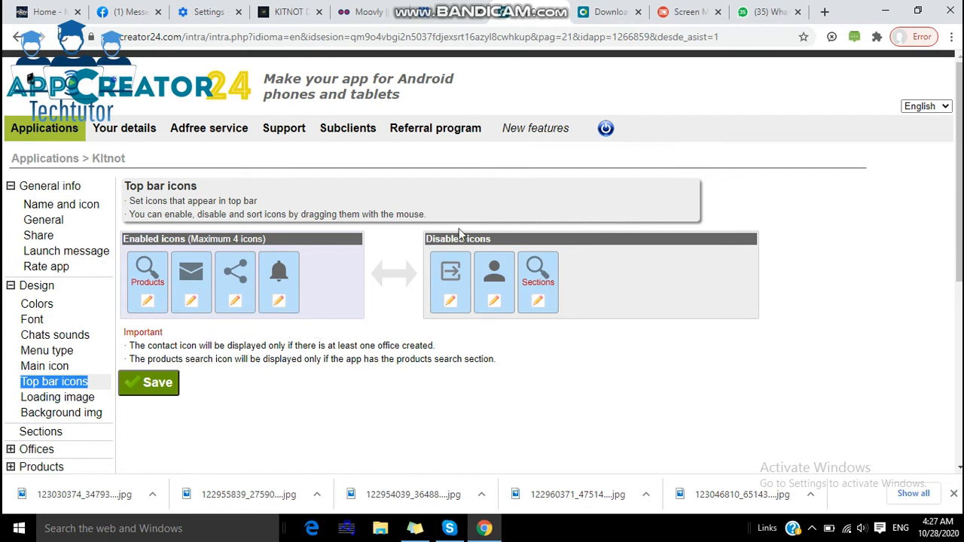
click(689, 12)
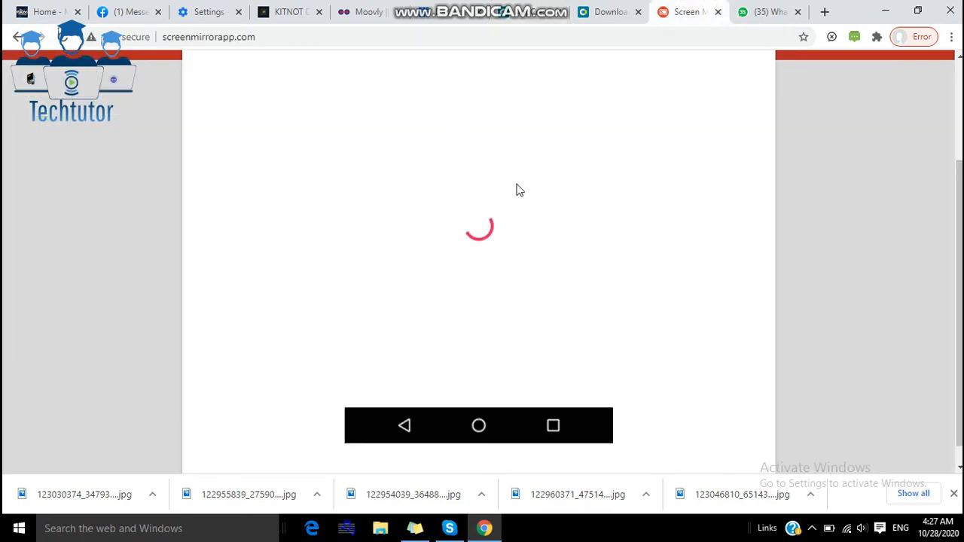
drag(960, 181, 960, 104)
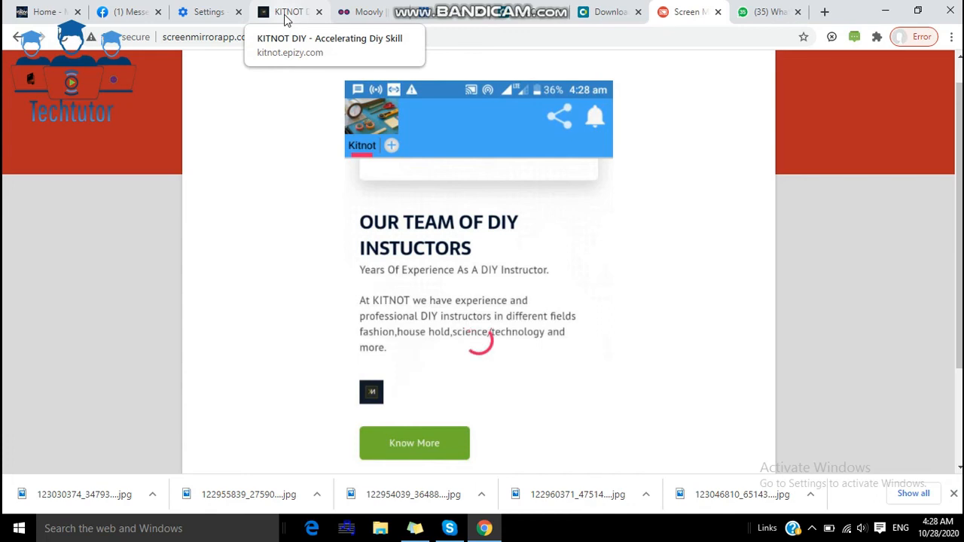
Return to AppCreator24 and select "Without menu" as the app's main menu type
click(524, 9)
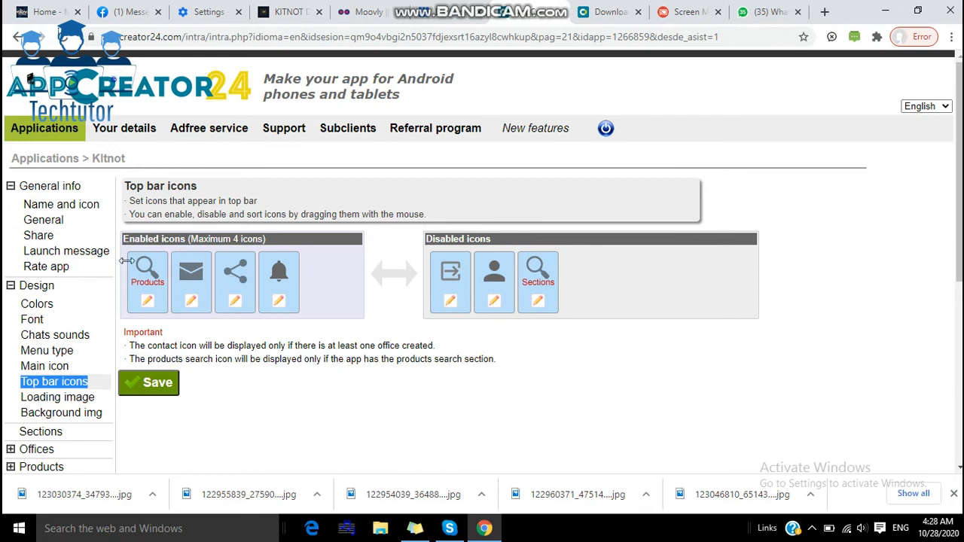
click(51, 353)
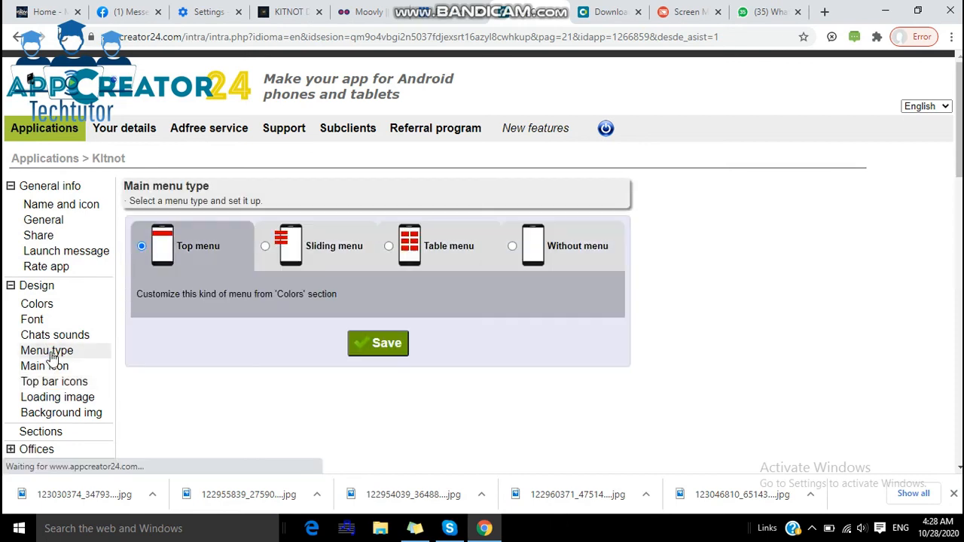
click(513, 245)
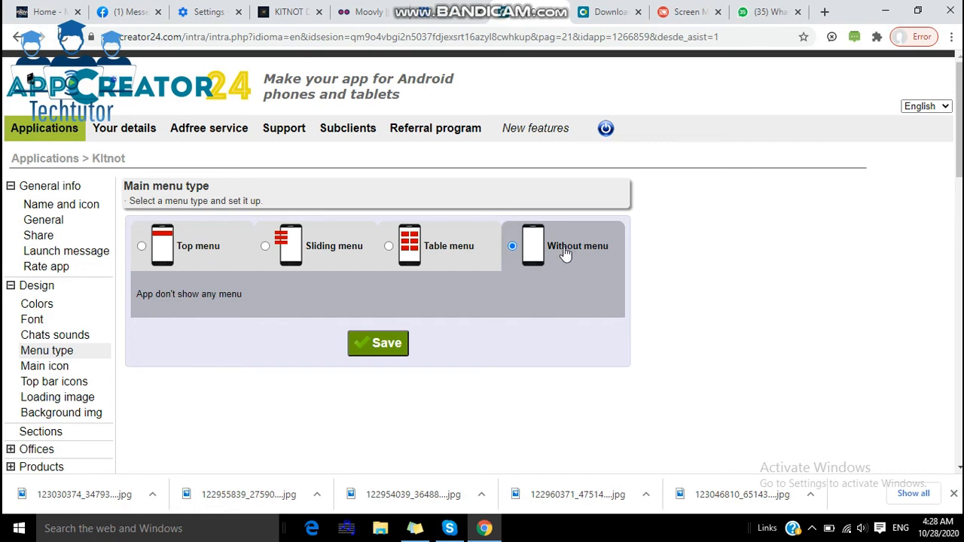
Save the main menu type setting, check the running KITNOT app on the mirrored phone screen, and return to AppCreator24
click(377, 352)
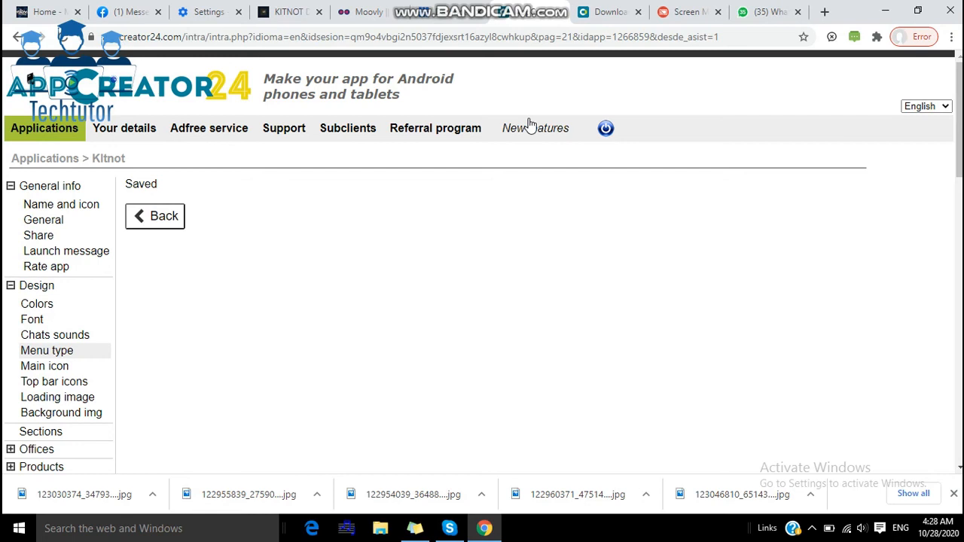
click(682, 11)
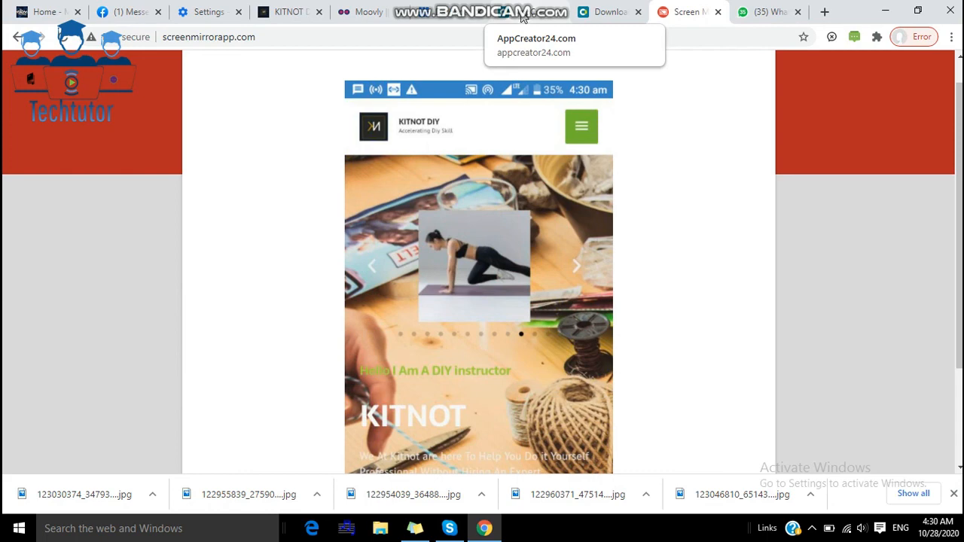
click(522, 17)
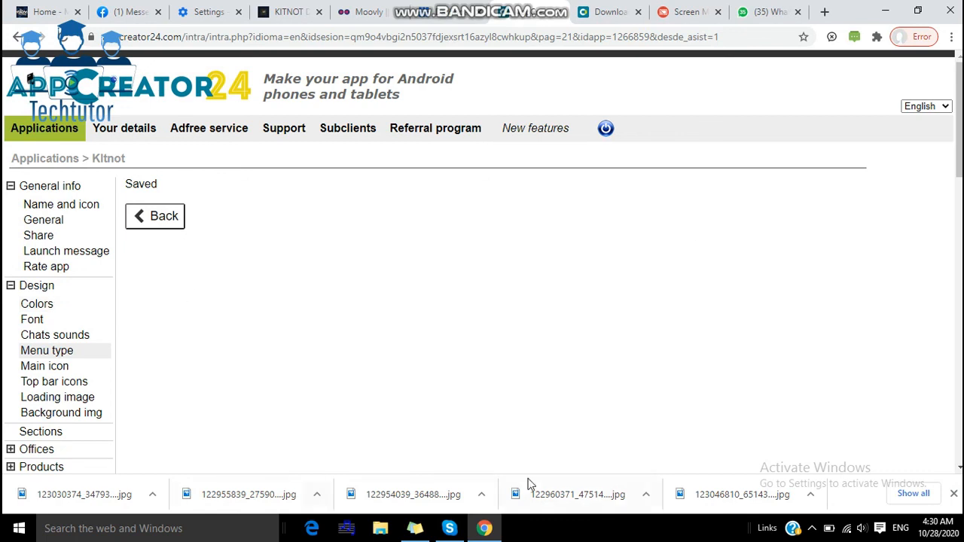
drag(960, 160, 960, 197)
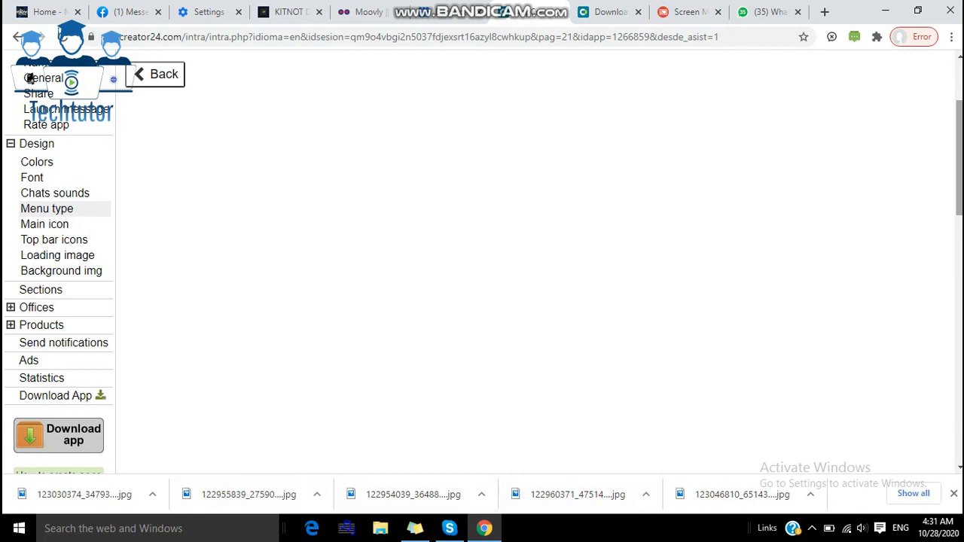
drag(961, 130, 961, 92)
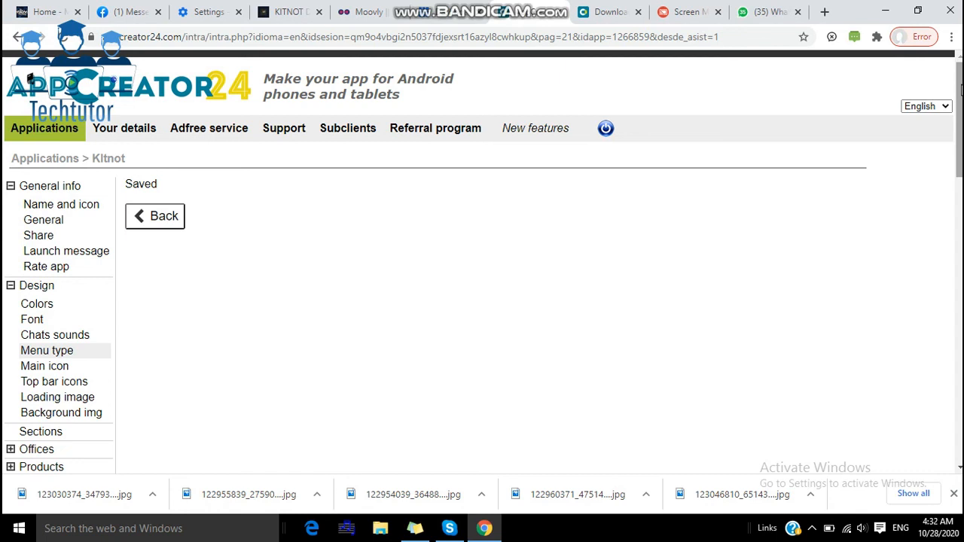
drag(961, 89, 961, 125)
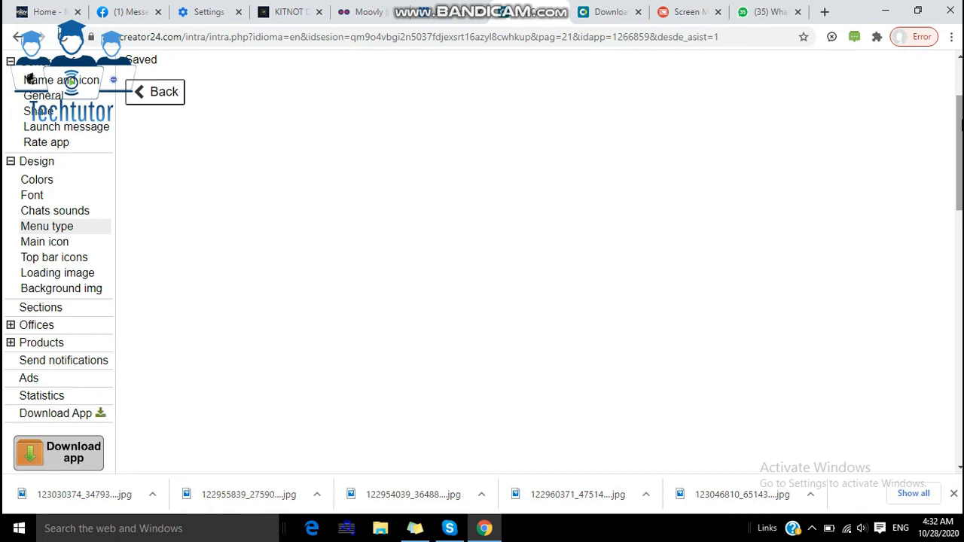
drag(962, 125, 955, 73)
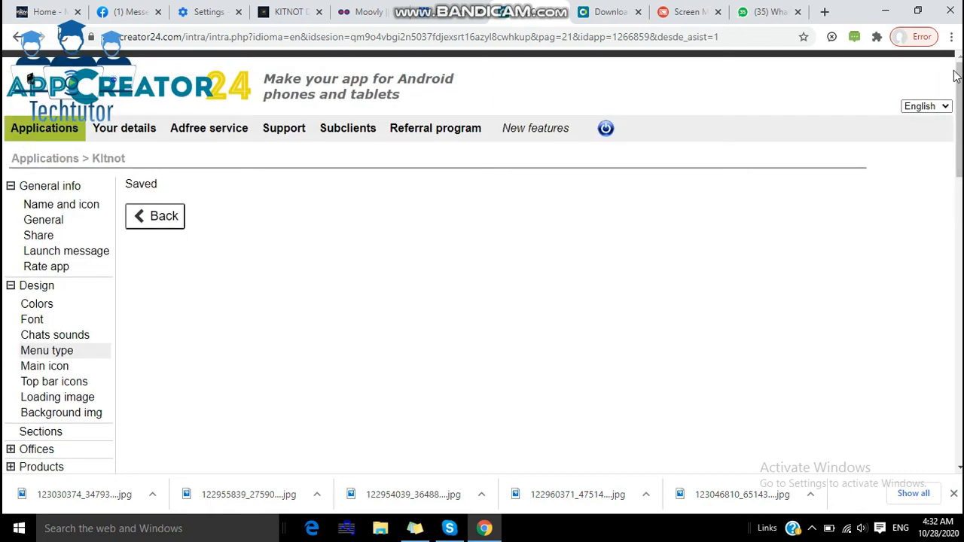